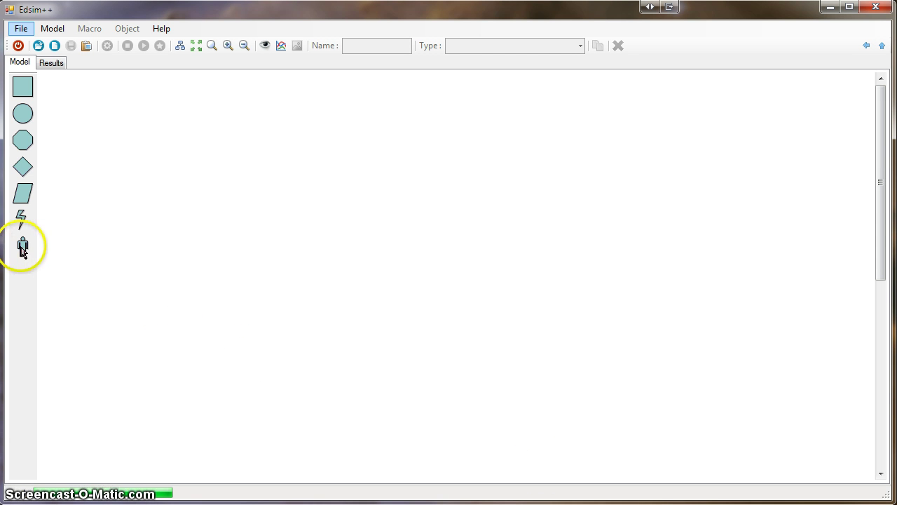
Step: Add a TPatient object to the empty model and open its list of variables
drag(23, 246, 182, 152)
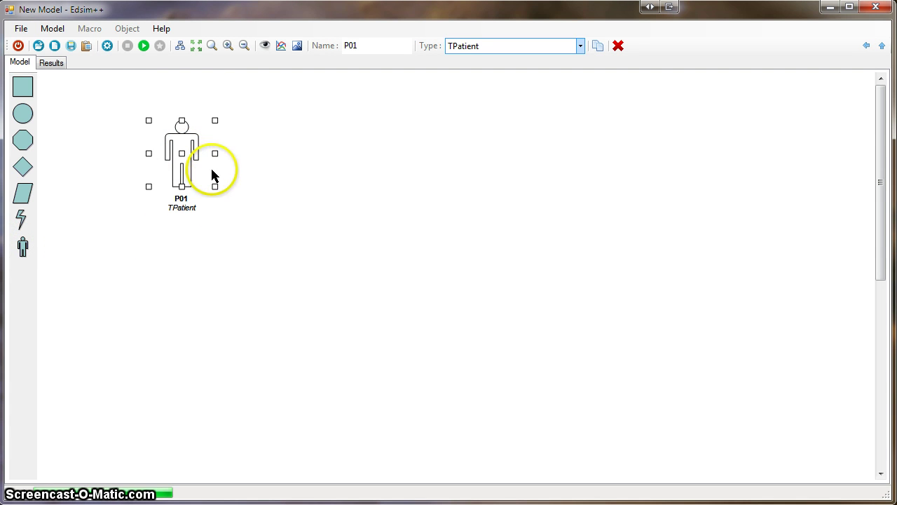
double_click(186, 172)
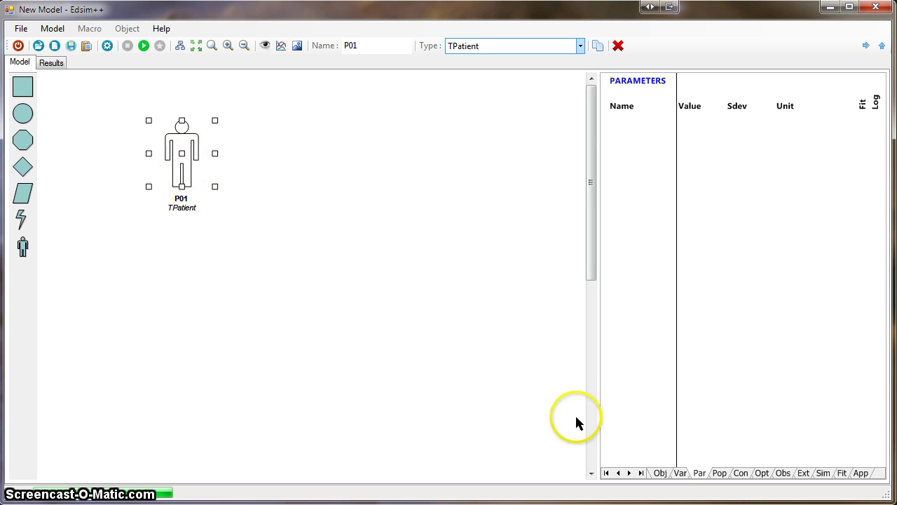
click(680, 473)
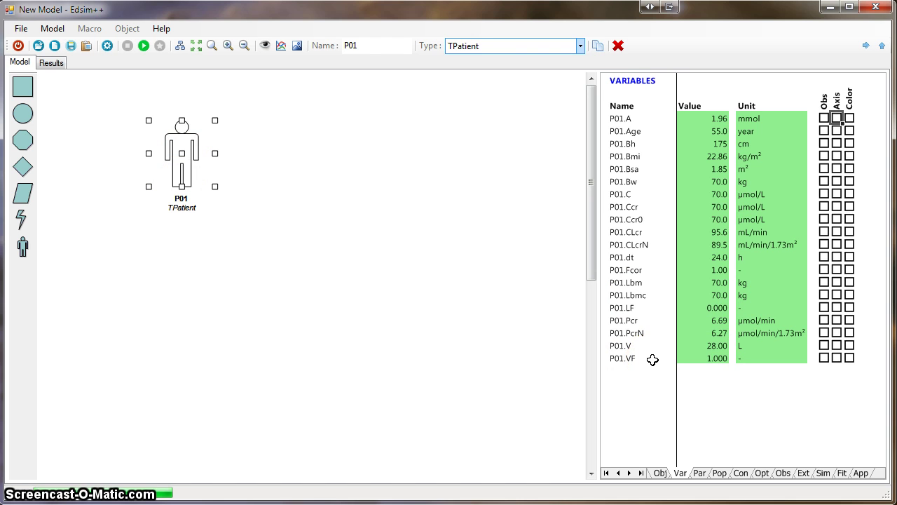
mouse_move(654, 307)
mouse_down()
mouse_move(675, 219)
mouse_move(675, 152)
mouse_move(660, 140)
mouse_move(623, 156)
mouse_move(645, 159)
mouse_move(652, 145)
mouse_up()
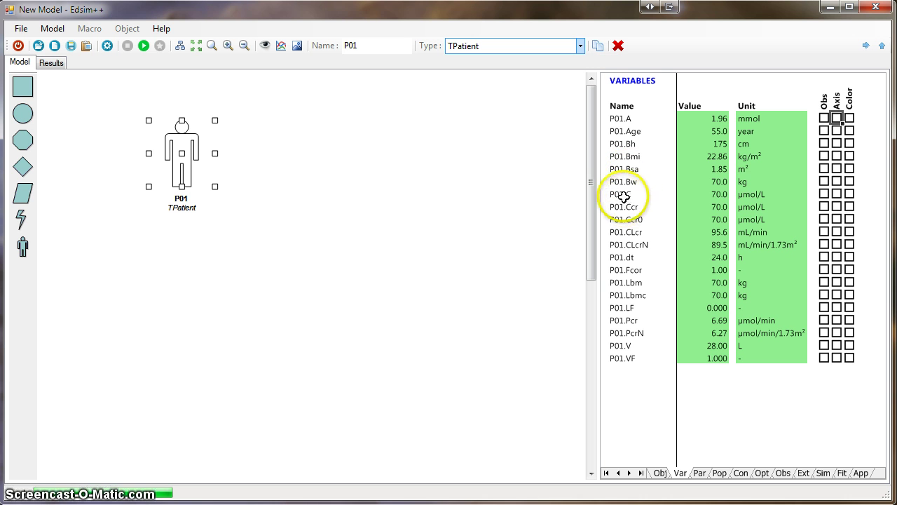
Step: Mark the patient's concentration variable P01.C as observed and run the simulation to view its chart
click(824, 194)
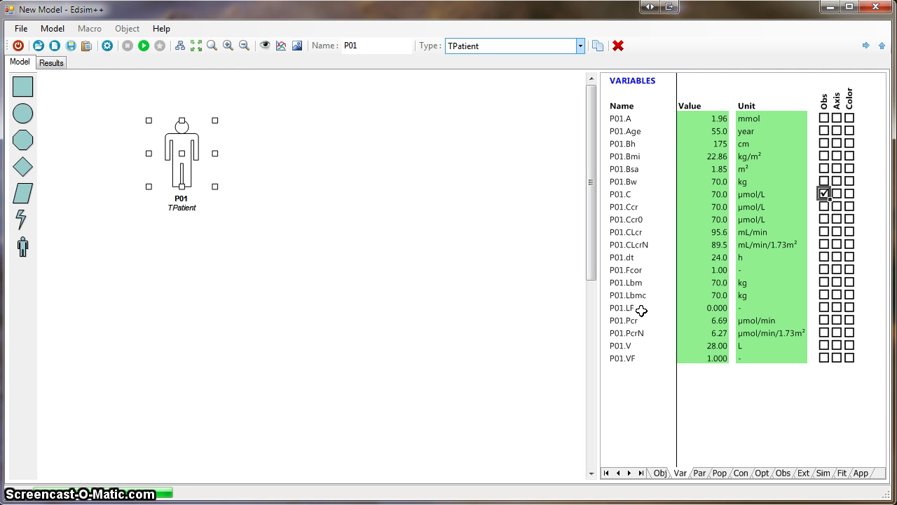
click(144, 47)
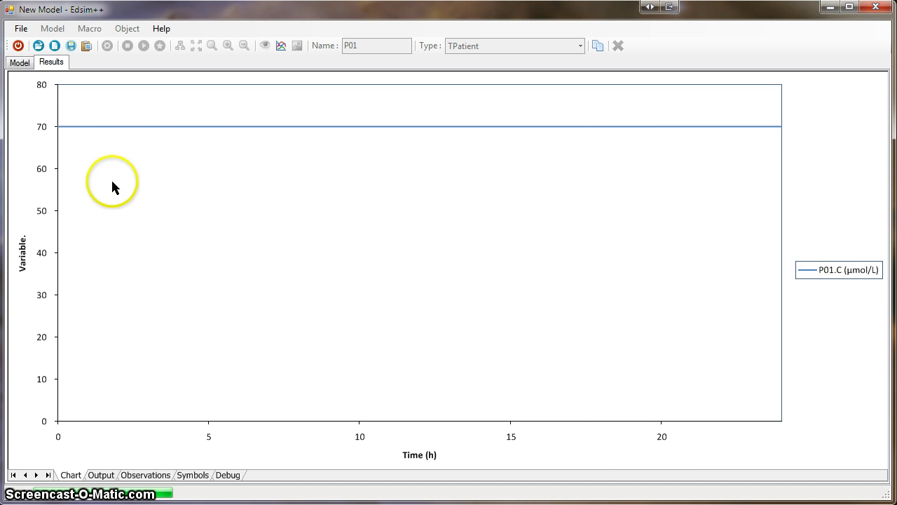
click(17, 69)
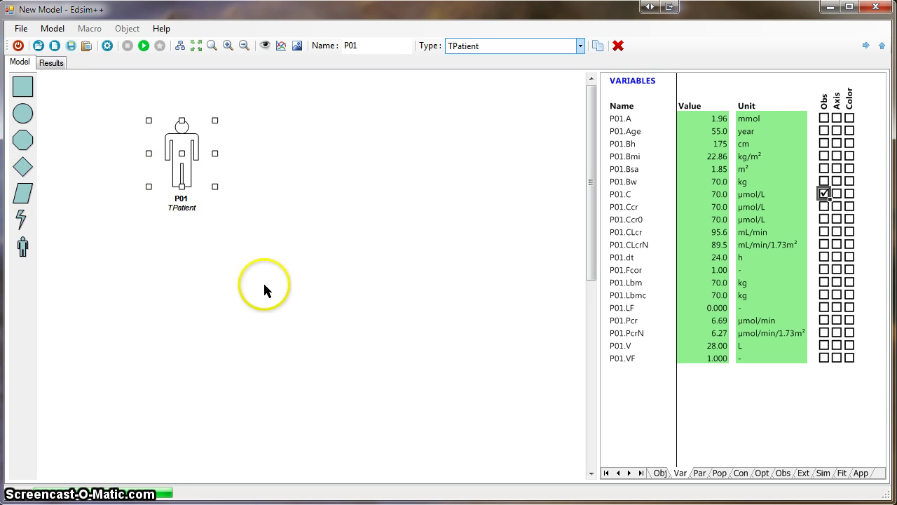
Step: Add a THemoDialysis elimination object beside the patient and connect the patient to it
drag(22, 140, 315, 154)
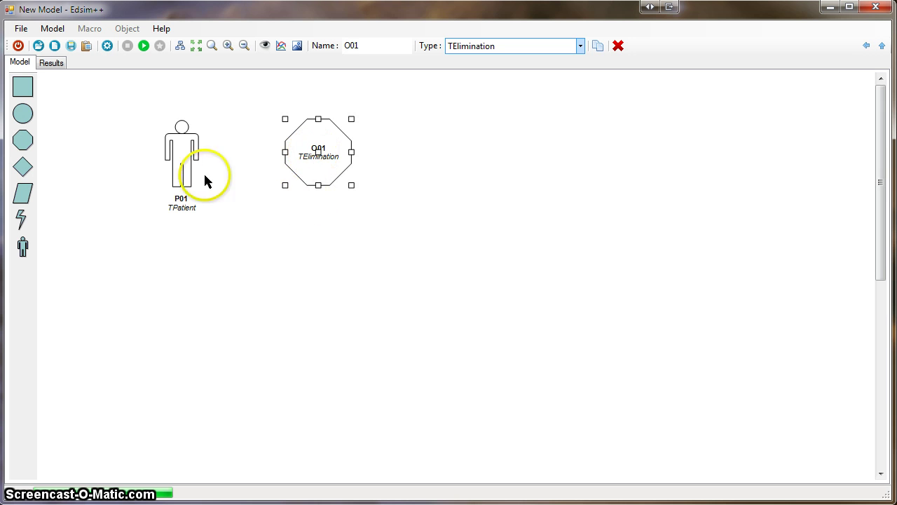
drag(181, 158, 315, 154)
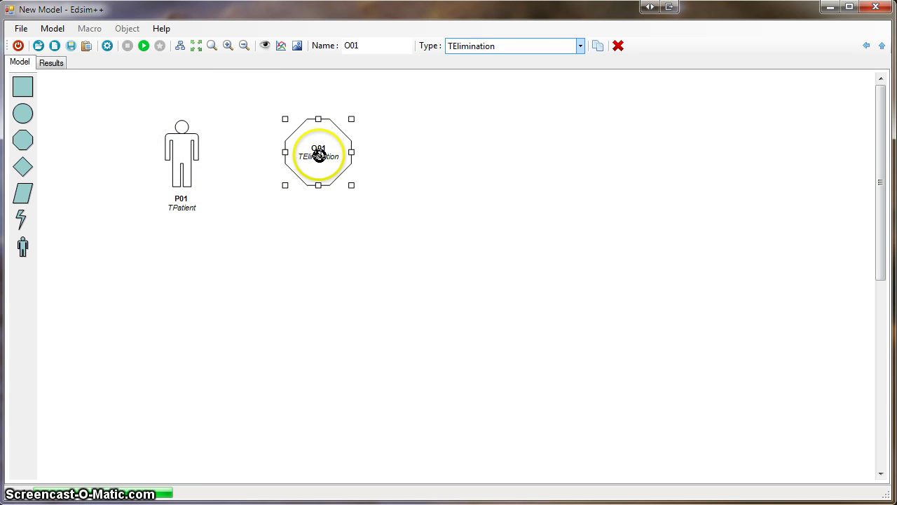
click(514, 49)
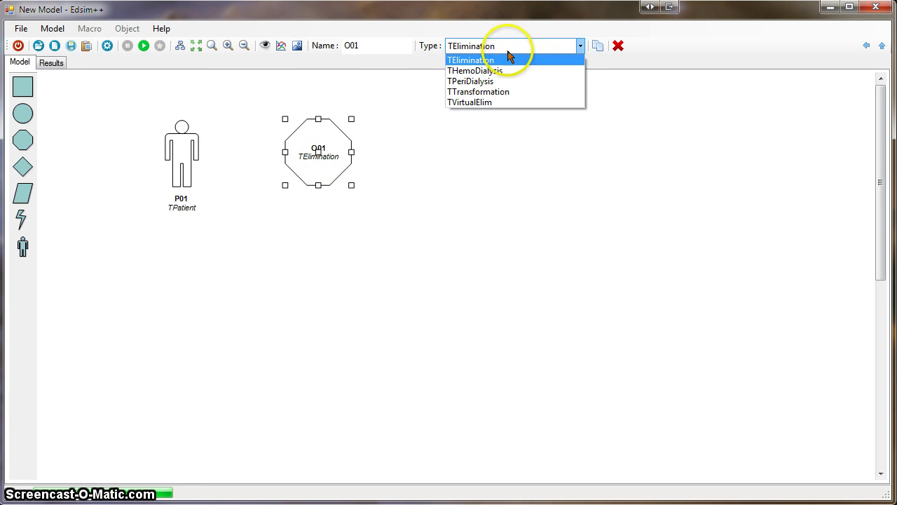
click(502, 71)
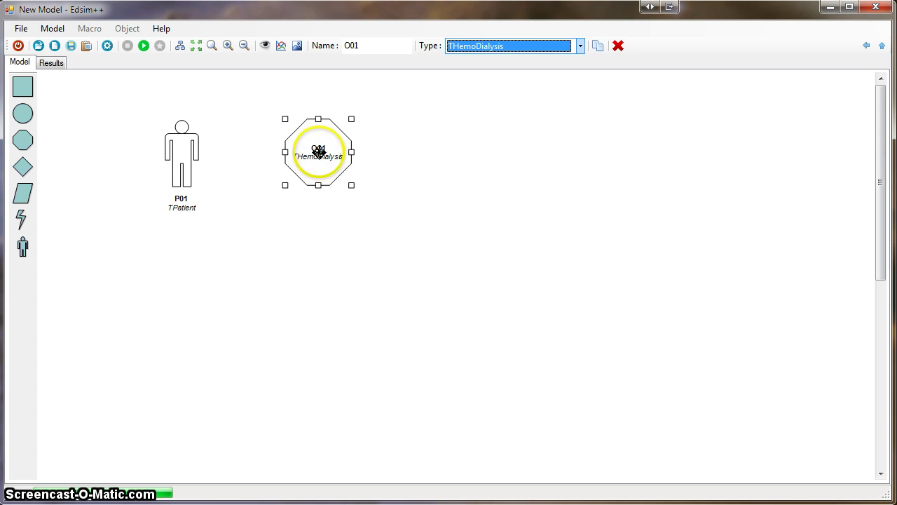
drag(316, 150, 361, 163)
drag(184, 152, 352, 165)
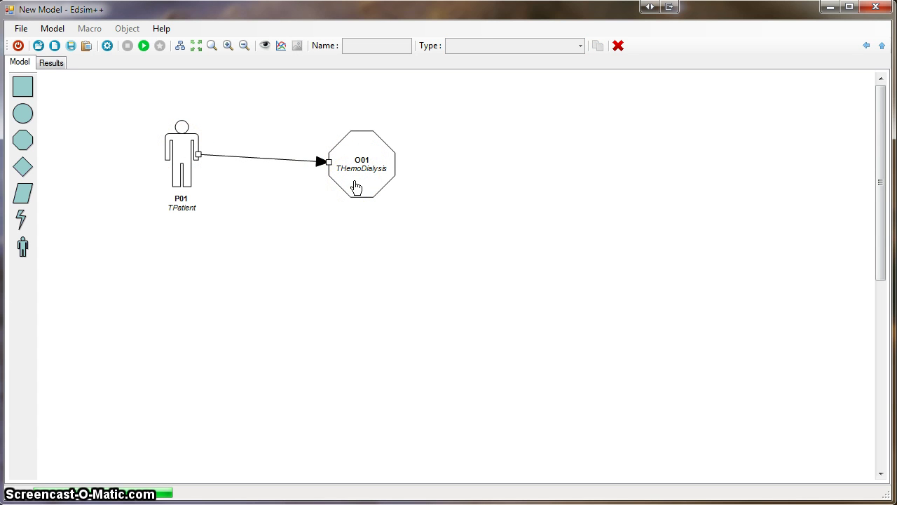
Step: Define a dialysis event for O01 with a flow of 1 L/h, Tnul of 20 h and Tdur of 20 h
click(356, 186)
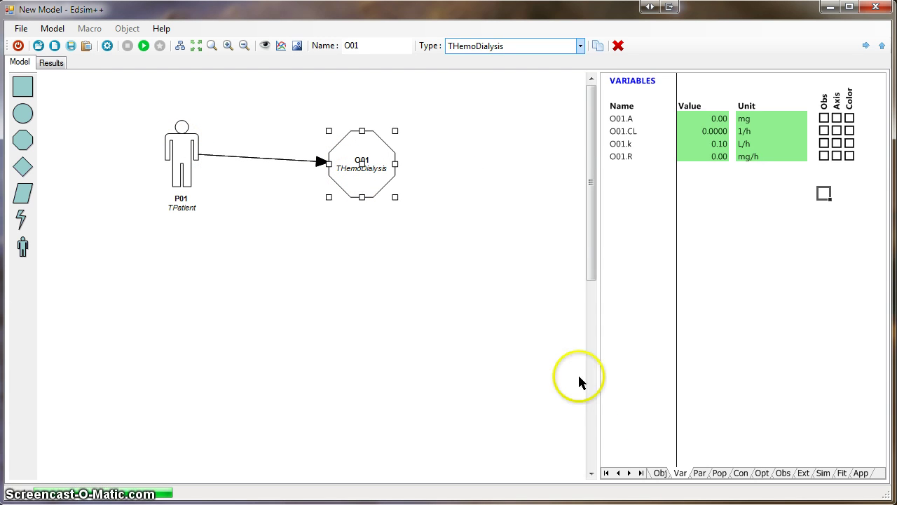
click(659, 471)
click(634, 232)
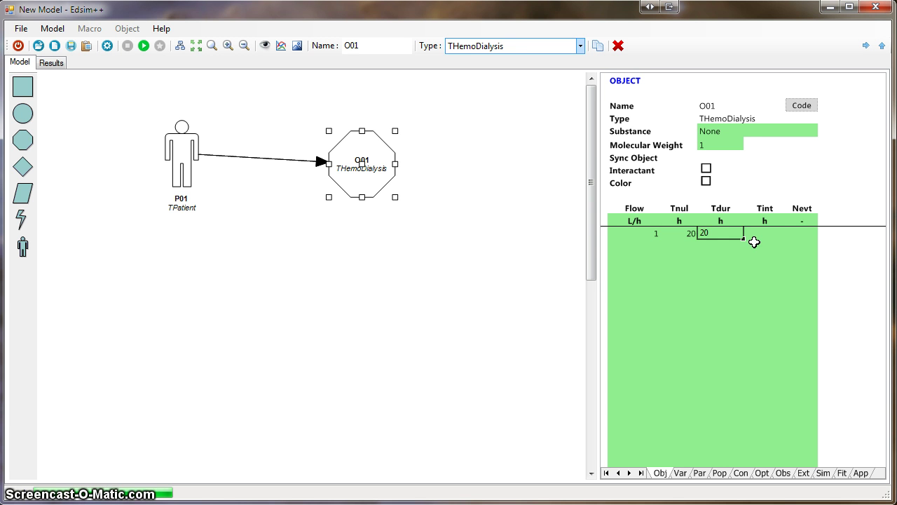
key(Return)
key(Tab)
click(344, 208)
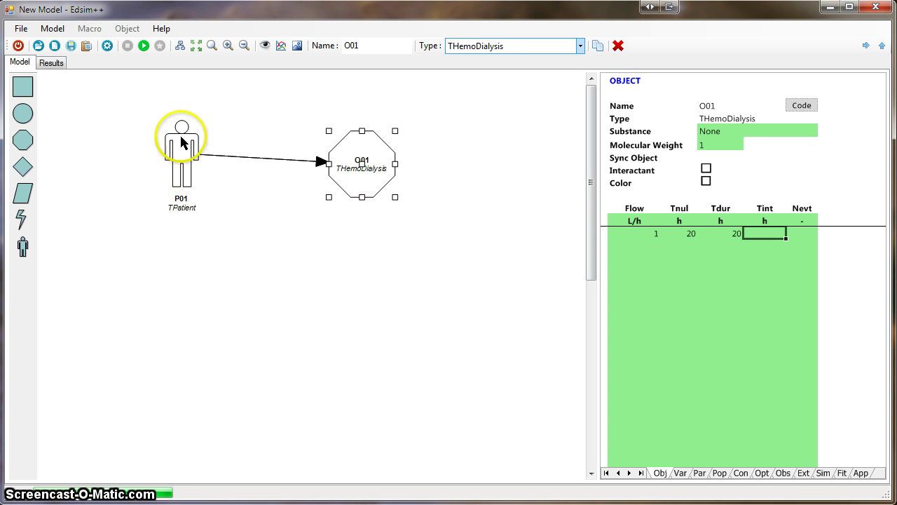
Step: Run the simulation with hemodialysis and examine the patient's concentration curve over time
click(144, 45)
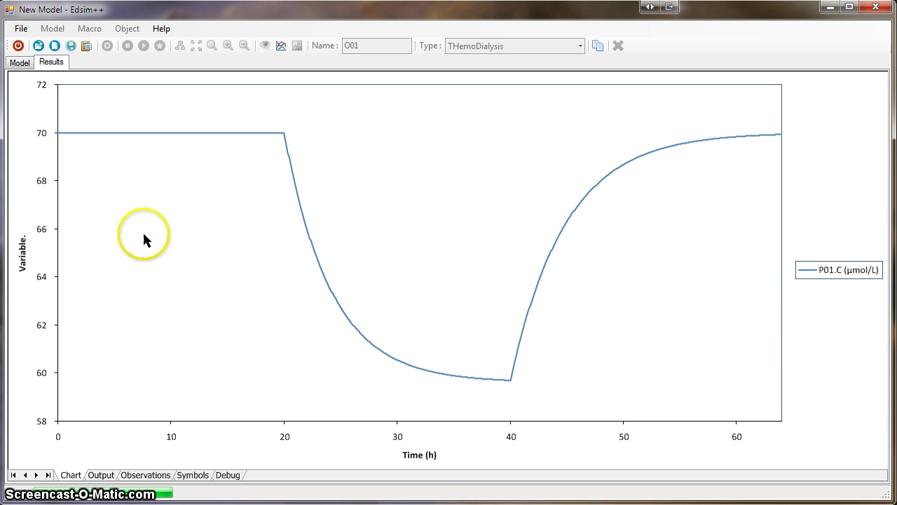
drag(146, 236, 244, 139)
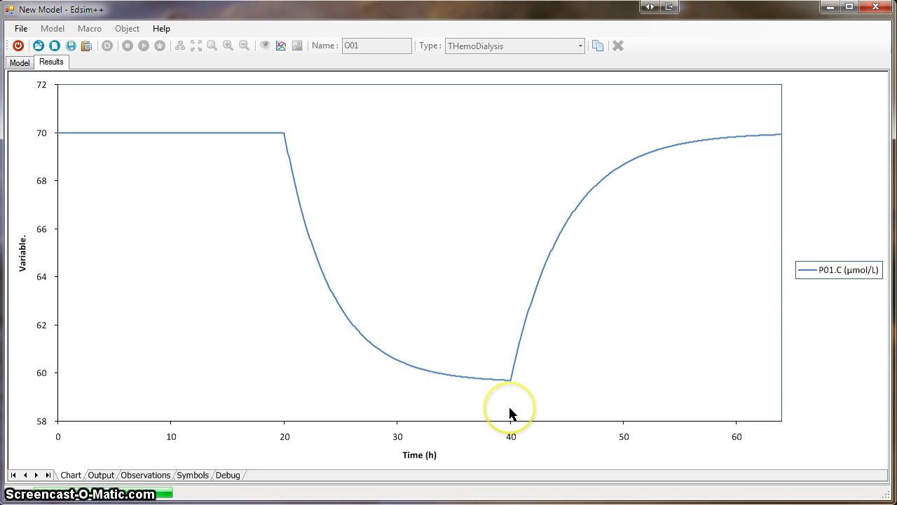
Step: Delete the hemodialysis object O01 and its connection from the model
click(20, 62)
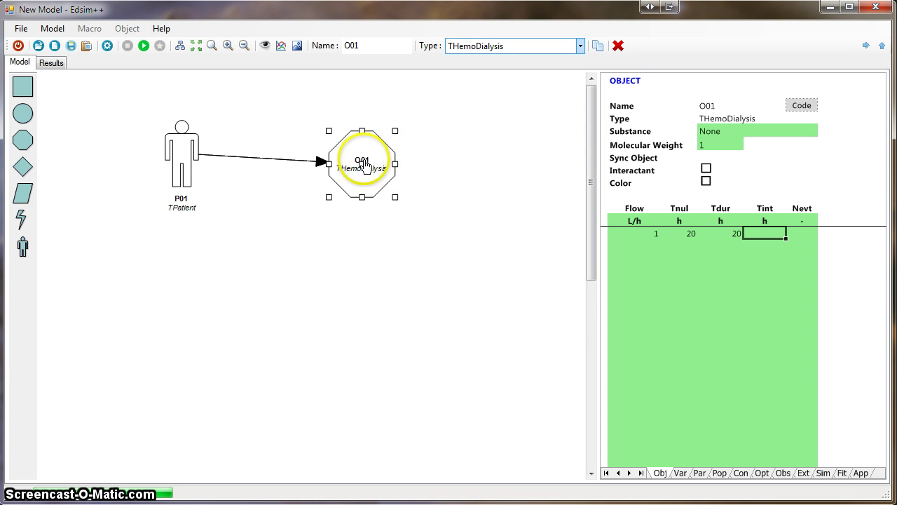
drag(366, 164, 345, 204)
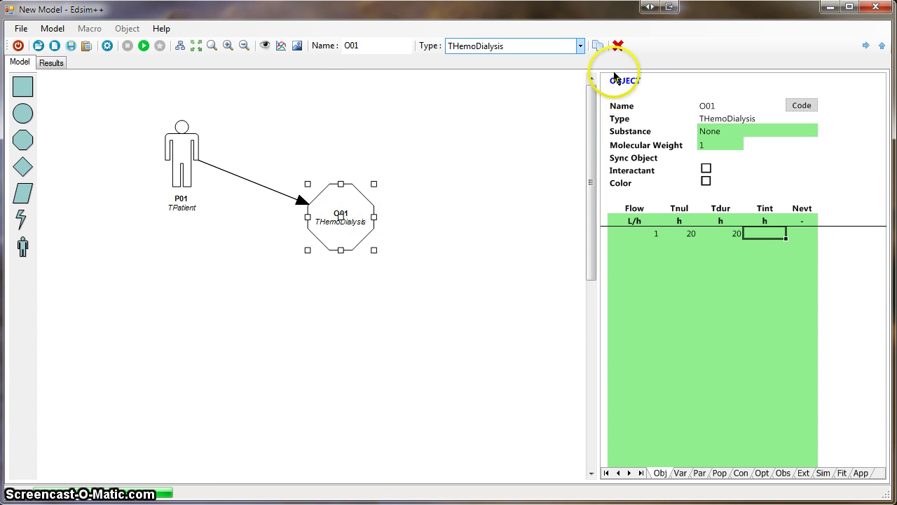
click(618, 47)
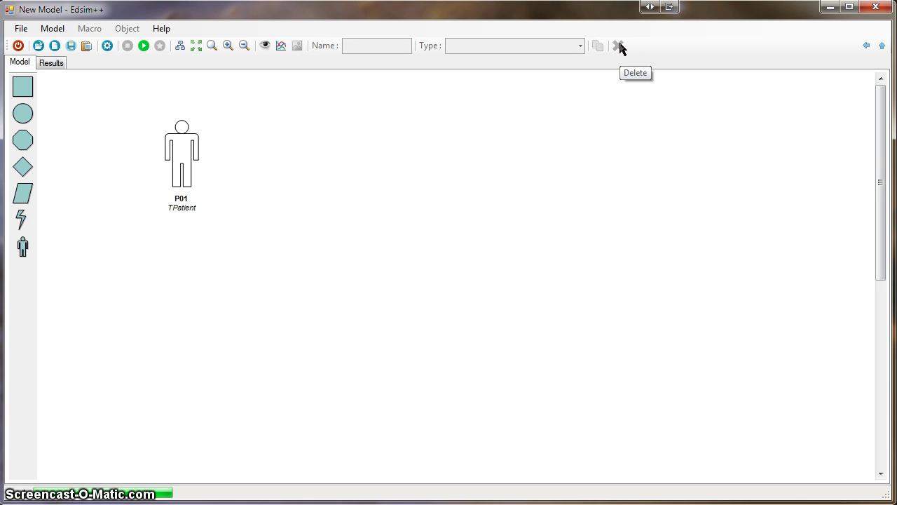
Step: Mark the patient's creatinine clearance variable P01.CLcr as observed in addition to P01.C
click(184, 162)
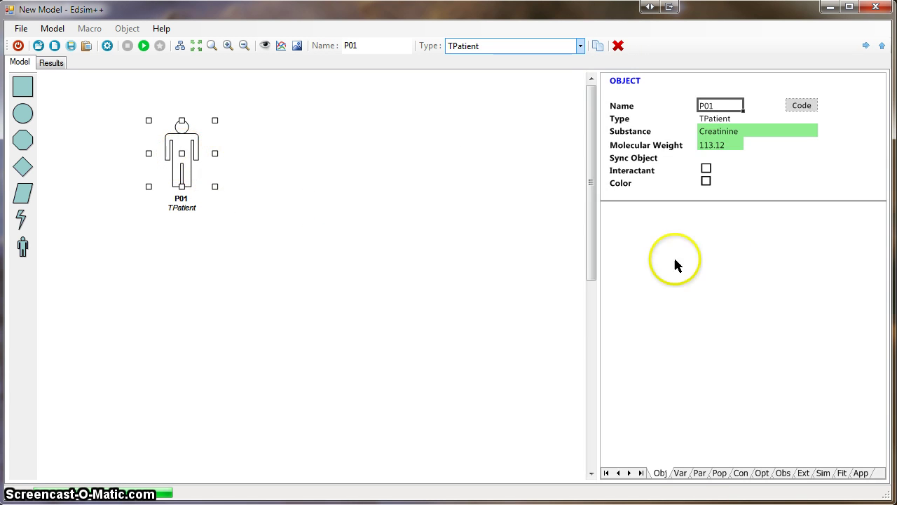
click(680, 473)
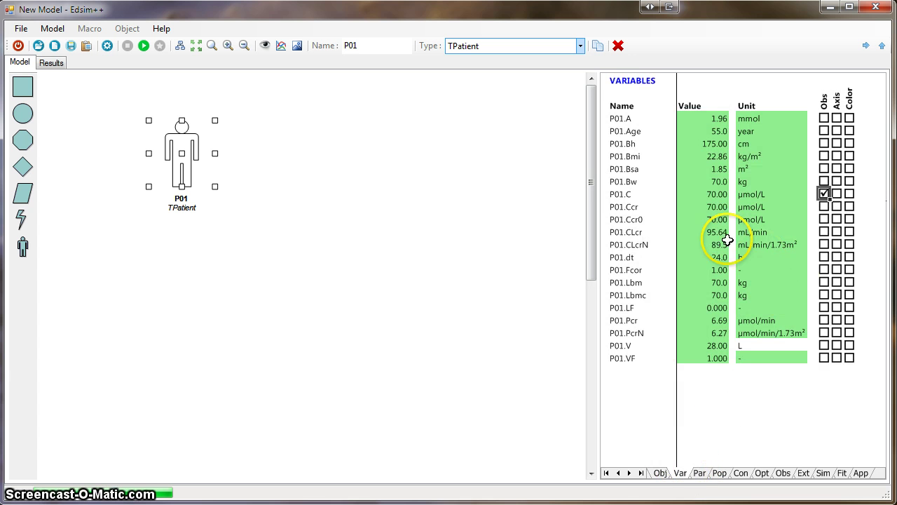
click(824, 231)
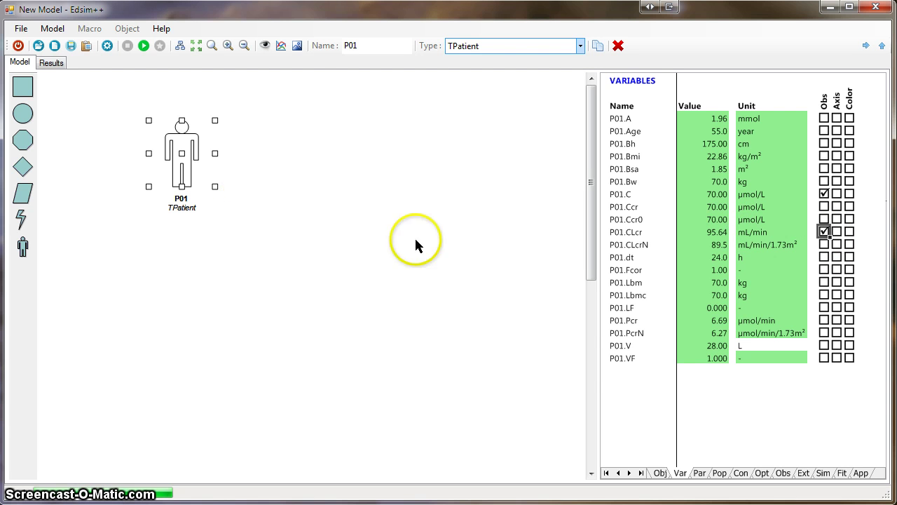
click(642, 268)
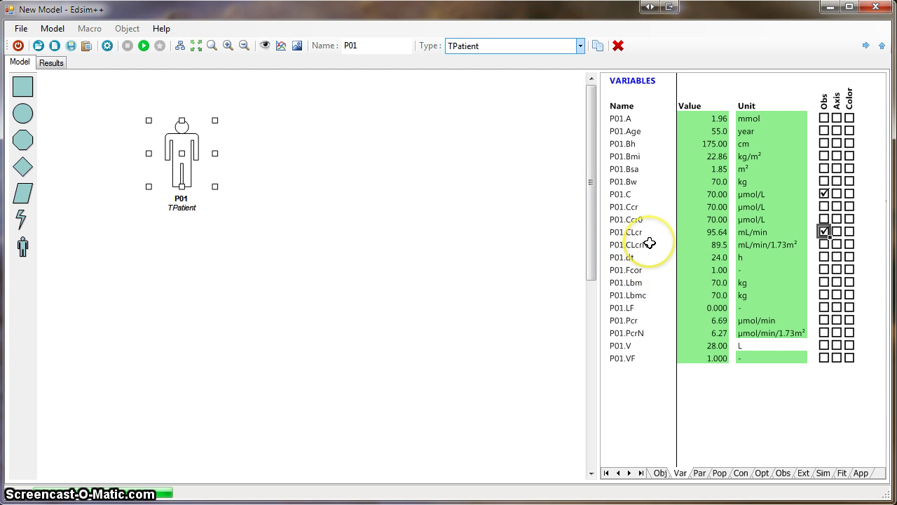
Step: Examine the patient's options for sex, race and renal function, including the available RFunc formulas
click(762, 473)
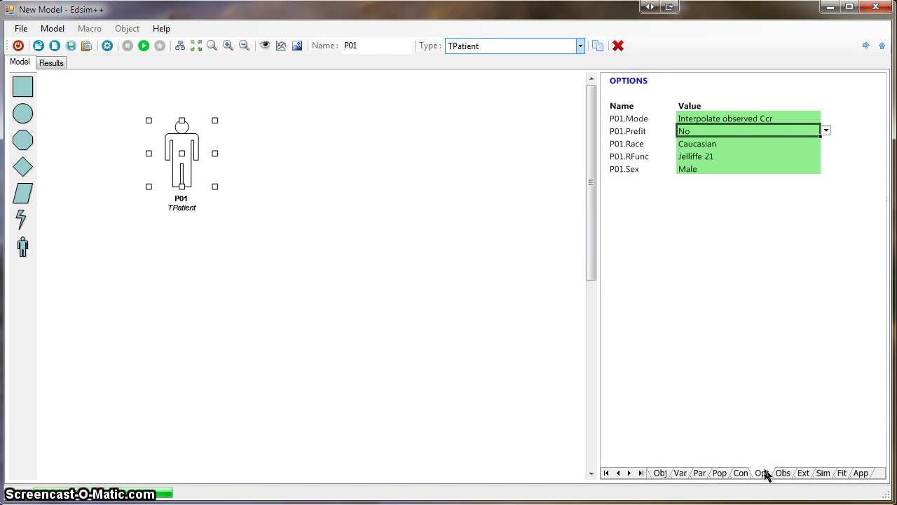
click(691, 169)
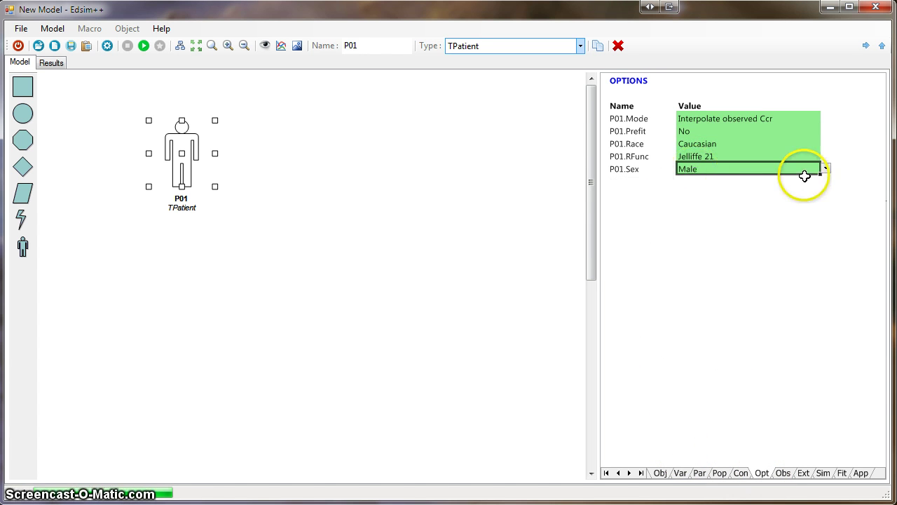
click(827, 170)
click(801, 178)
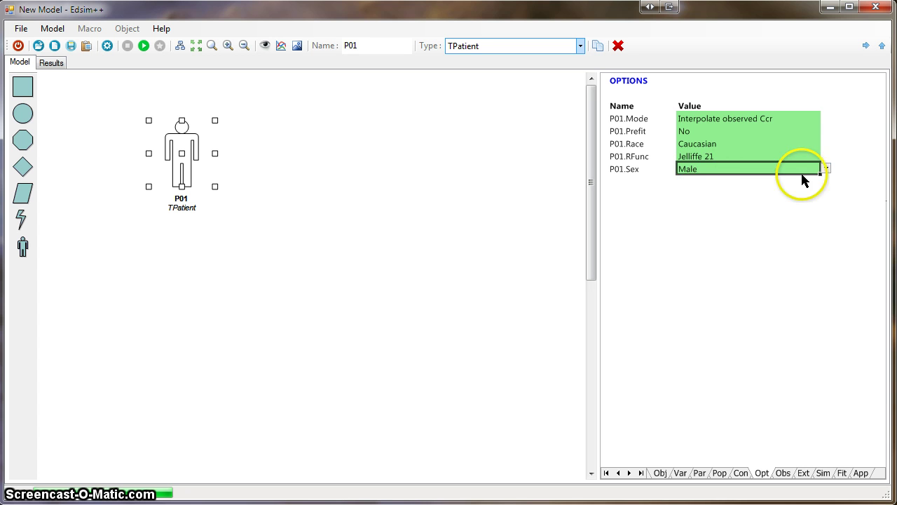
click(721, 144)
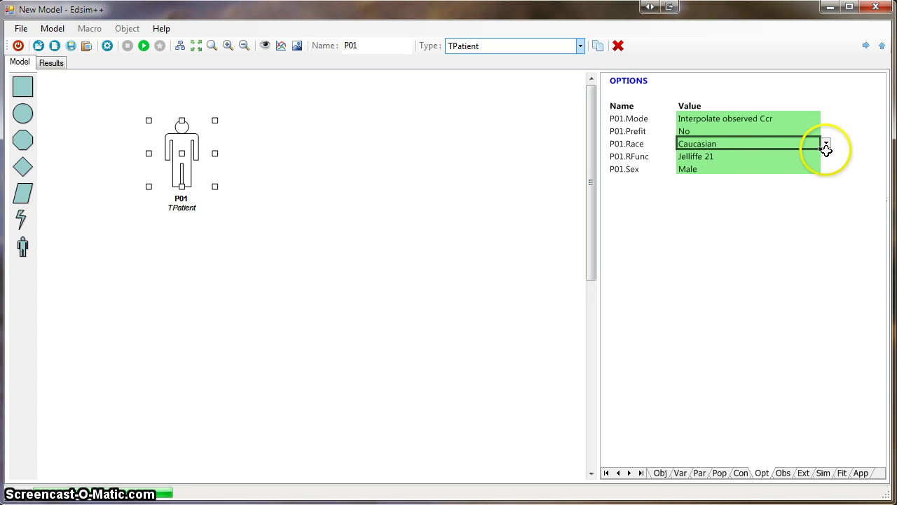
click(727, 157)
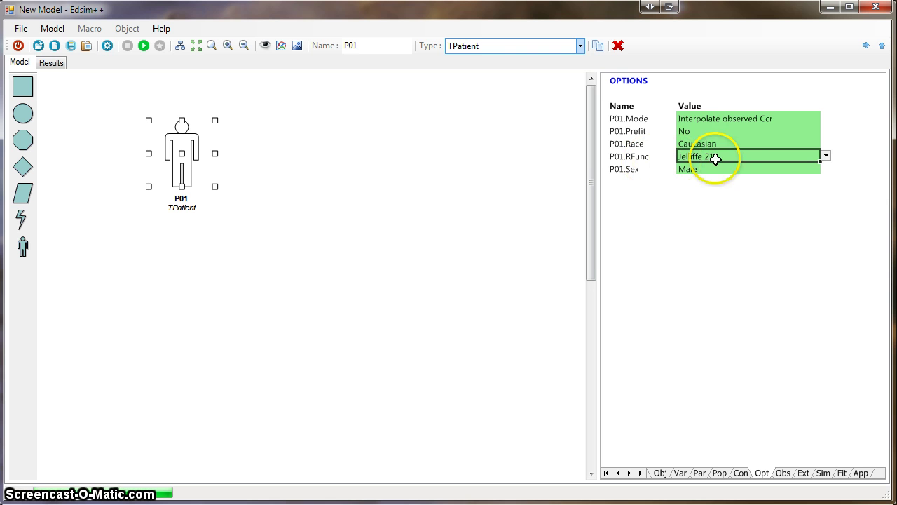
click(826, 157)
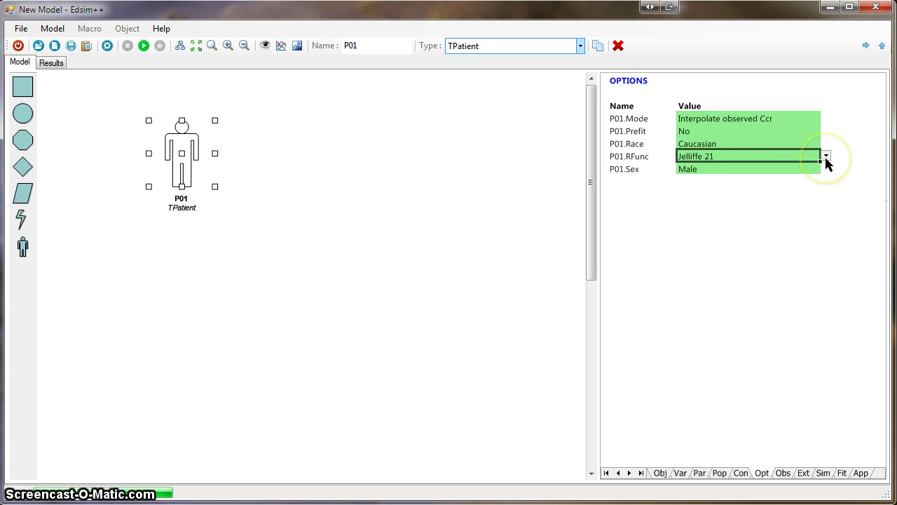
click(826, 157)
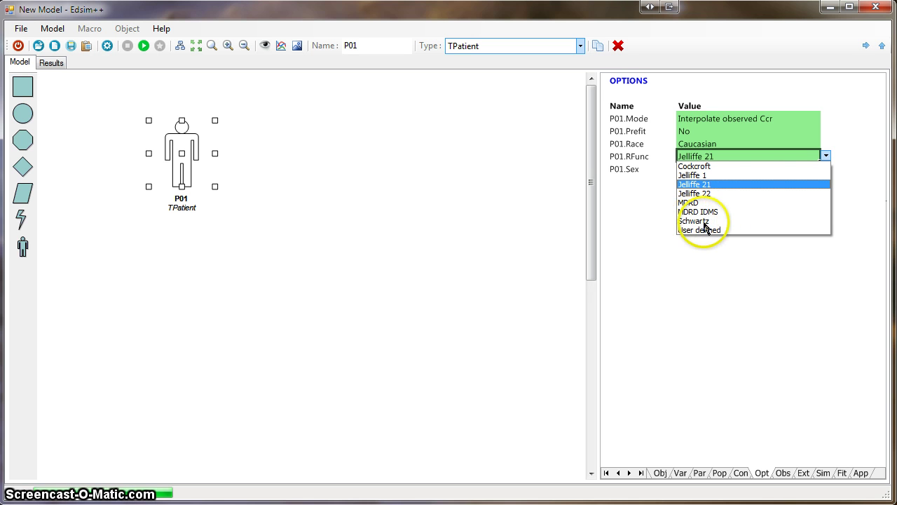
click(702, 262)
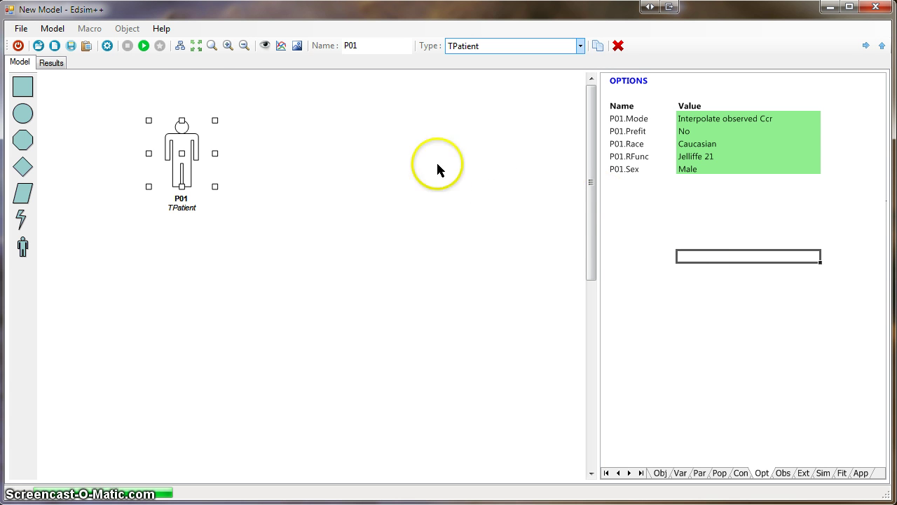
Step: Run the simulation and inspect the P01.CLcr values in the simulation output table
click(144, 46)
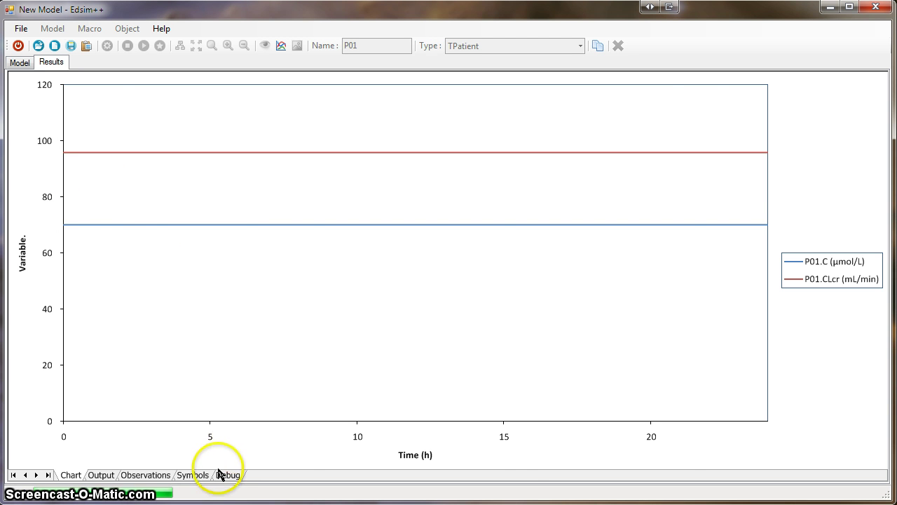
click(100, 475)
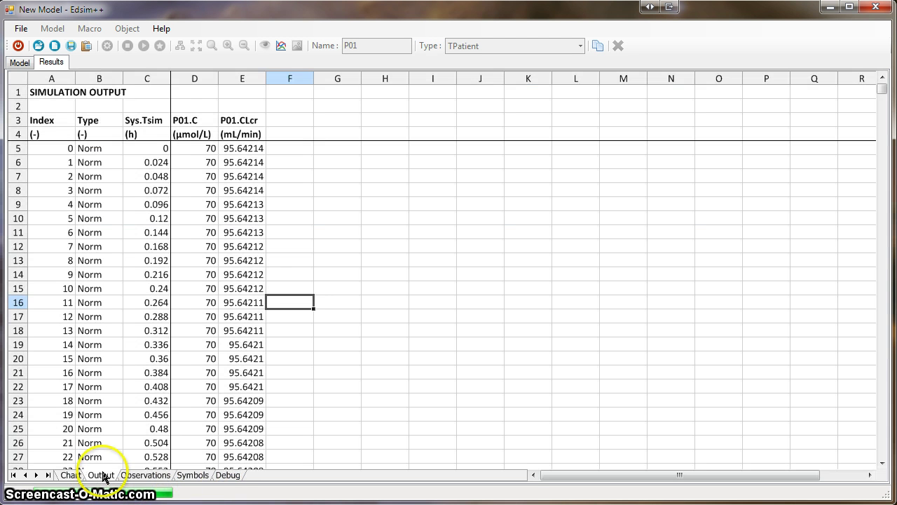
click(242, 219)
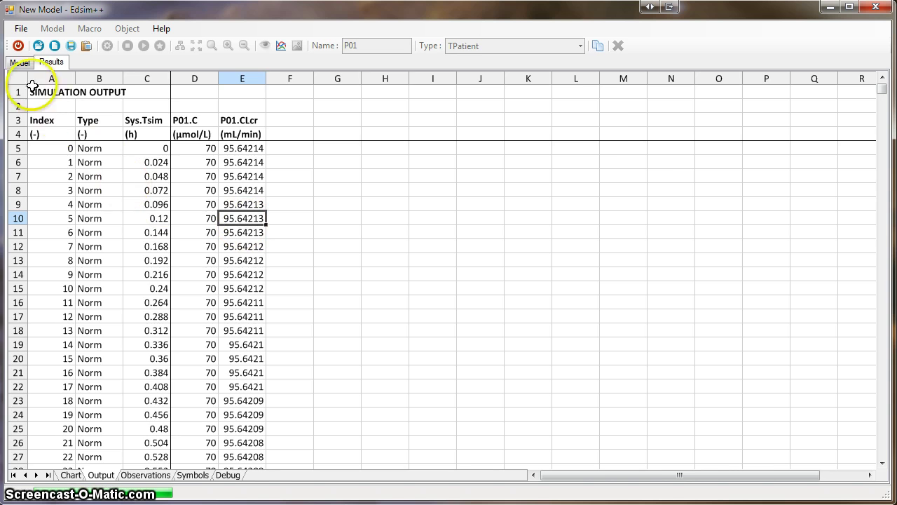
Step: Shift patient P01 slightly aside in the model and duplicate it, placing the copy beside the original
click(20, 62)
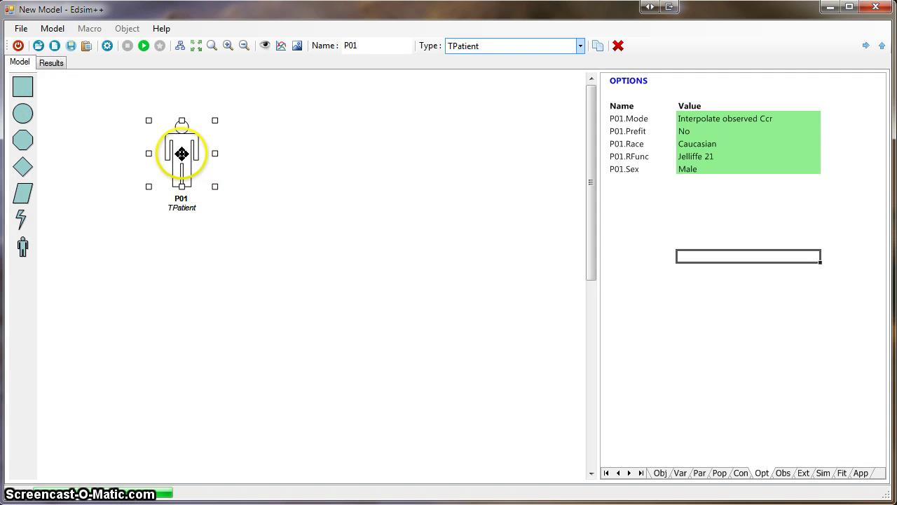
drag(182, 152, 160, 151)
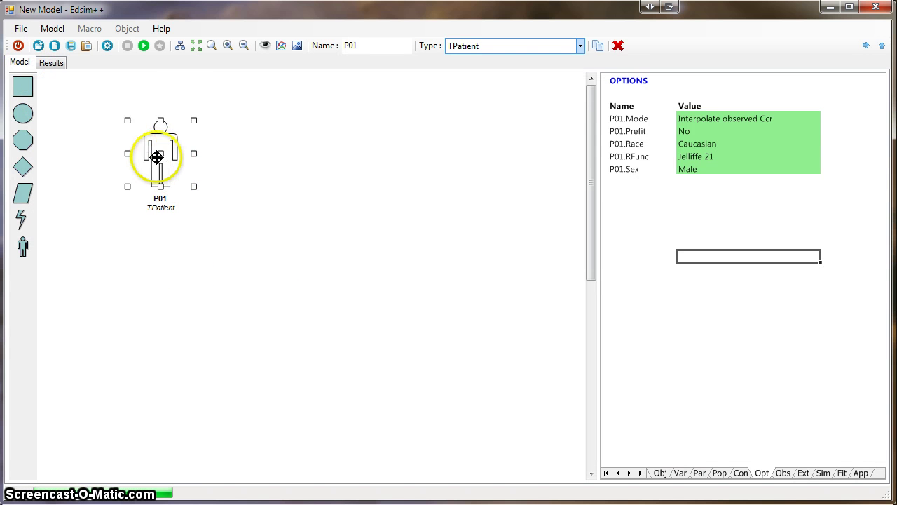
click(597, 45)
click(308, 171)
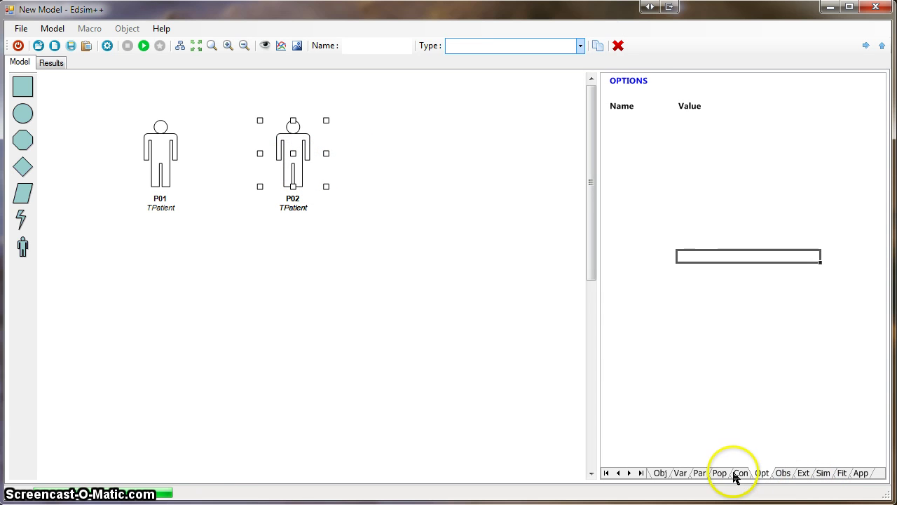
Step: Set the renal function formula (RFunc) of the duplicated patient P02 to Cockcroft
click(739, 473)
click(762, 473)
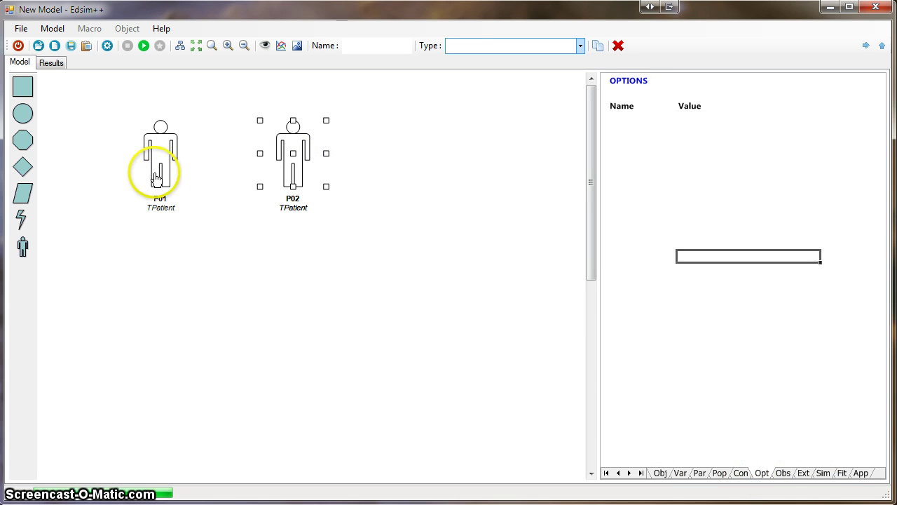
click(155, 178)
click(291, 151)
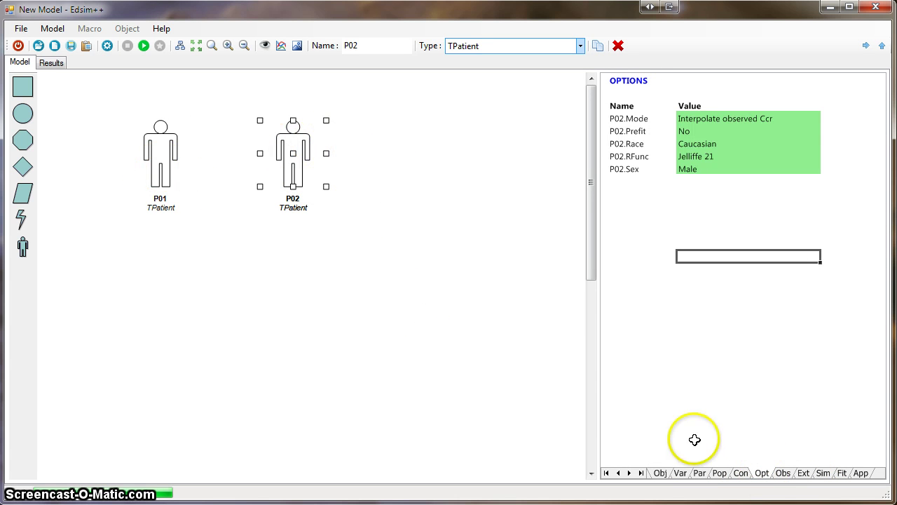
click(718, 157)
click(826, 157)
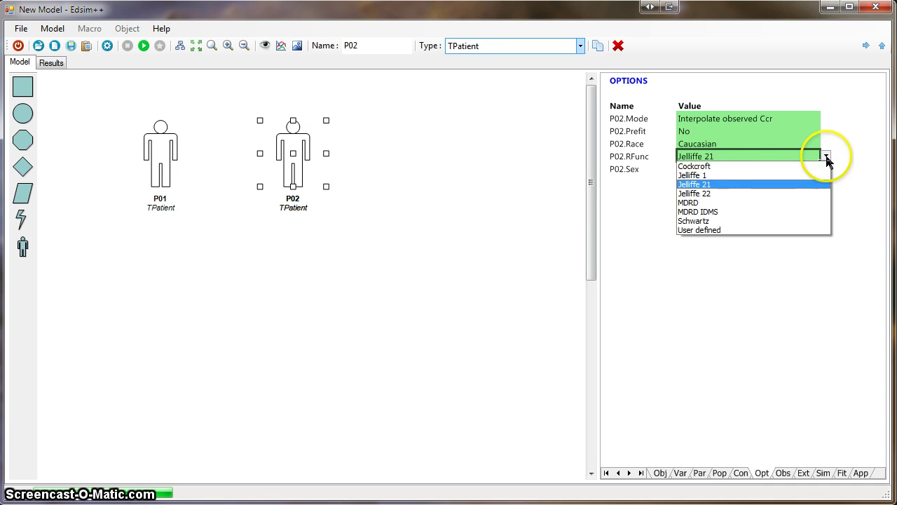
click(722, 166)
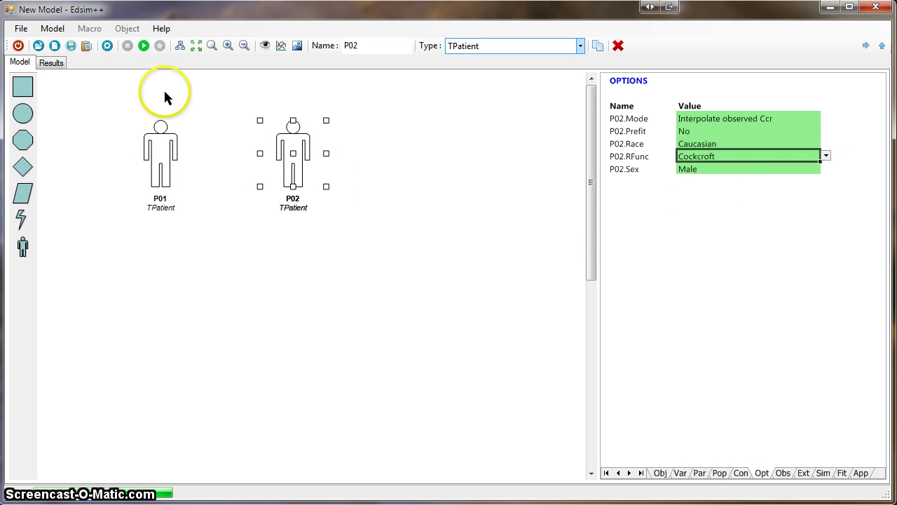
Step: Run the simulation and compare the creatinine clearance curves of P01 and P02 in the chart
click(144, 45)
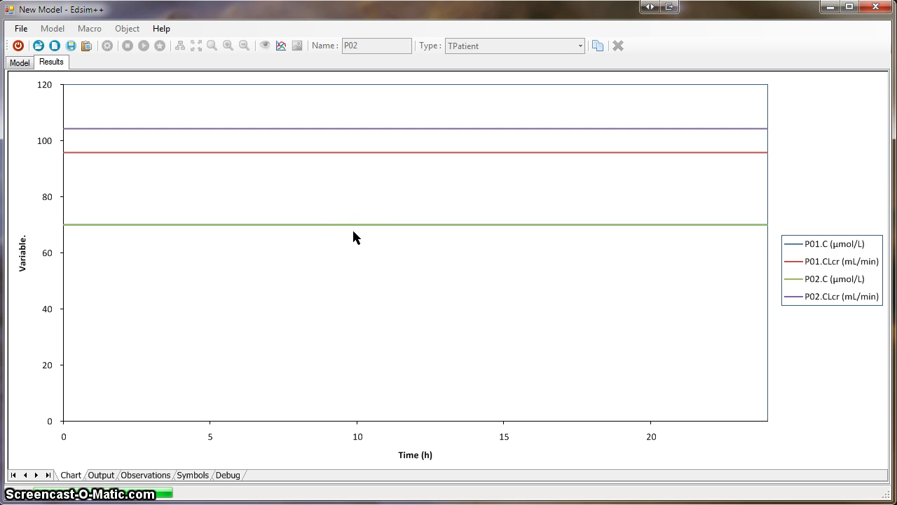
mouse_move(354, 237)
mouse_down()
mouse_move(210, 173)
mouse_move(212, 155)
mouse_up()
drag(208, 150, 205, 131)
Step: Delete the duplicated patient P02 from the model
click(20, 63)
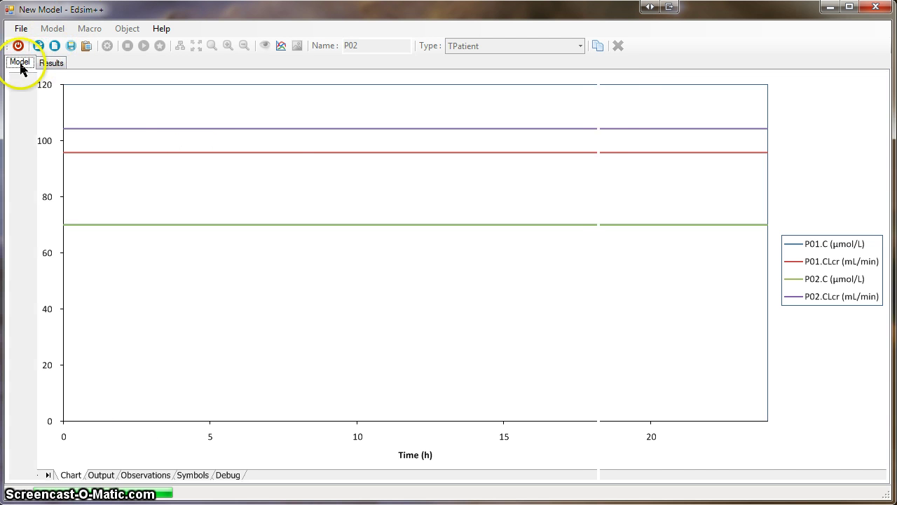
click(287, 248)
click(307, 172)
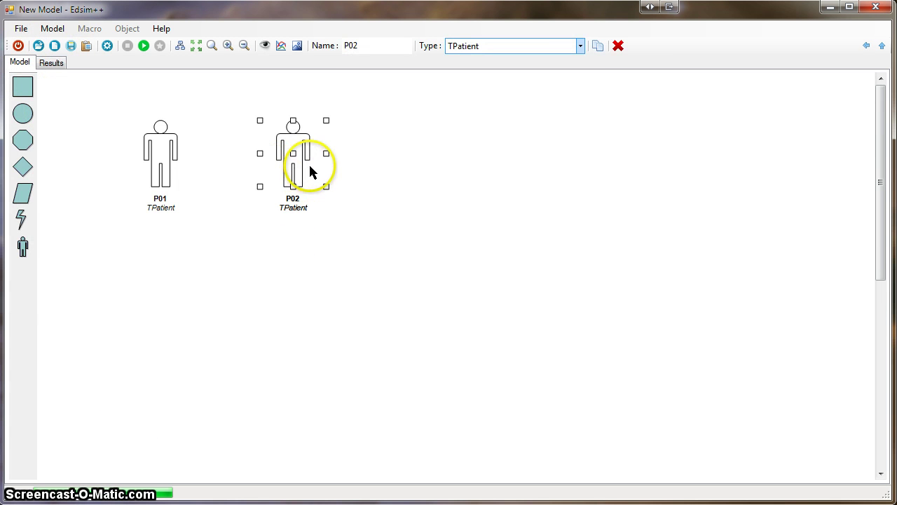
click(619, 46)
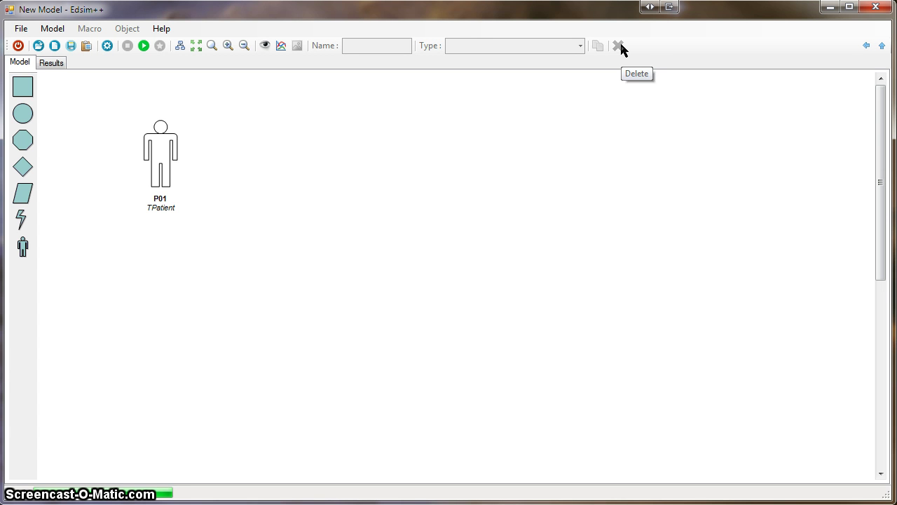
Step: Assign P01.Ccr as the first observed variable in patient P01's observations table
double_click(160, 149)
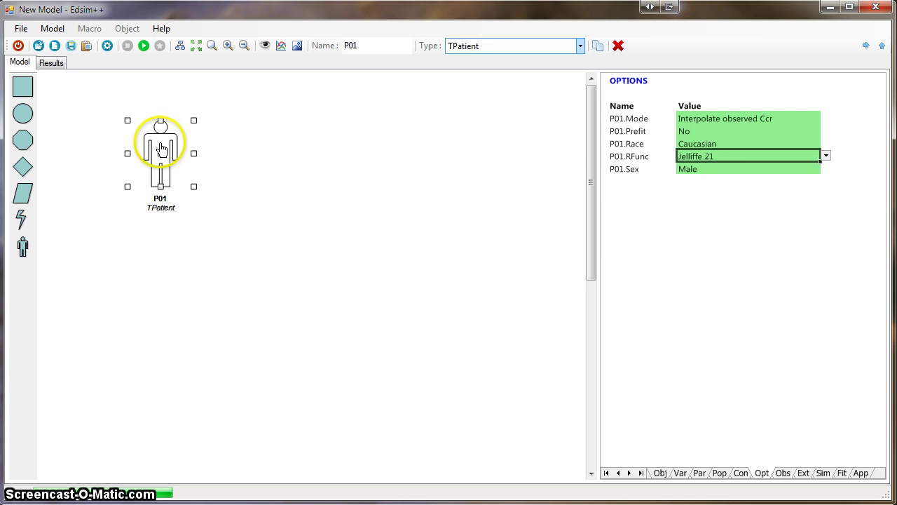
click(782, 472)
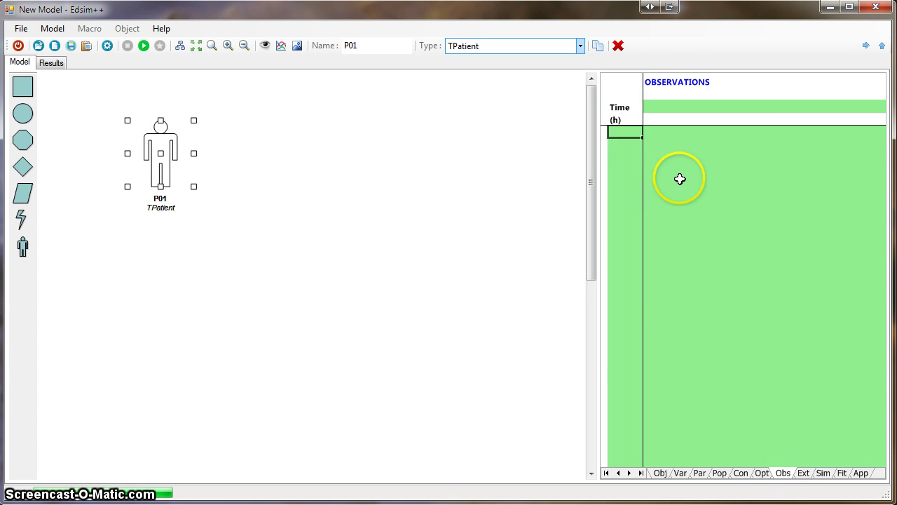
click(662, 107)
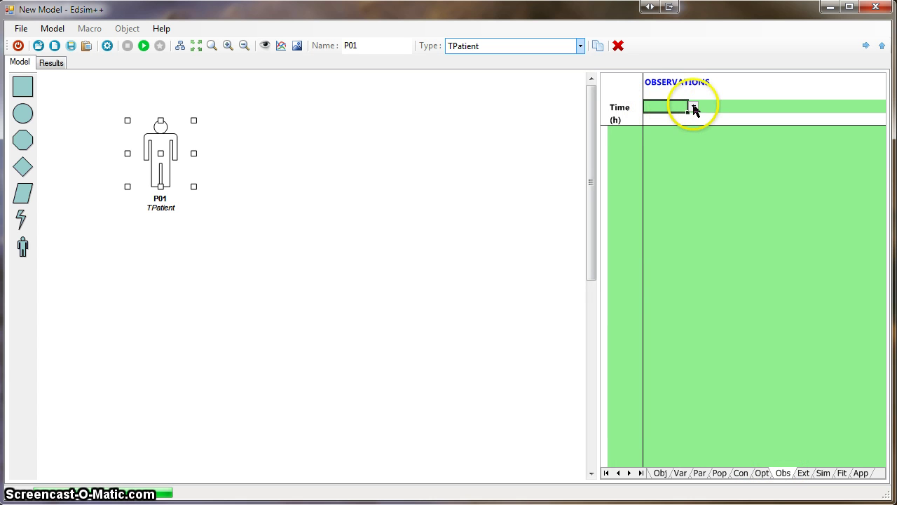
click(694, 107)
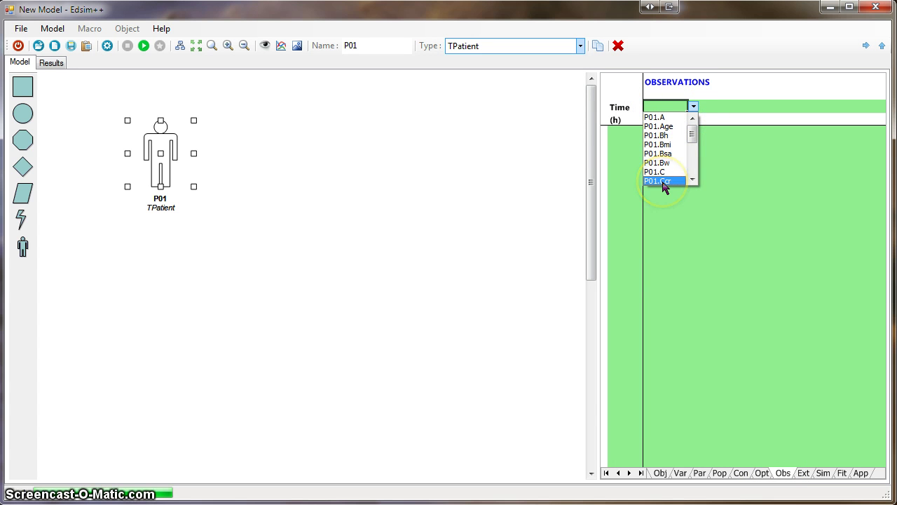
click(665, 181)
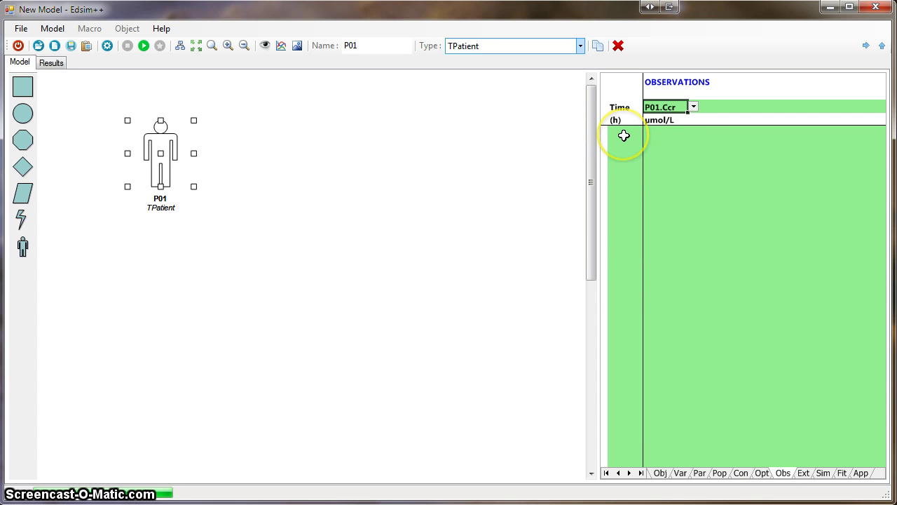
Step: Enter a P01.Ccr observation of 90 µmol/L at 10 h
click(623, 133)
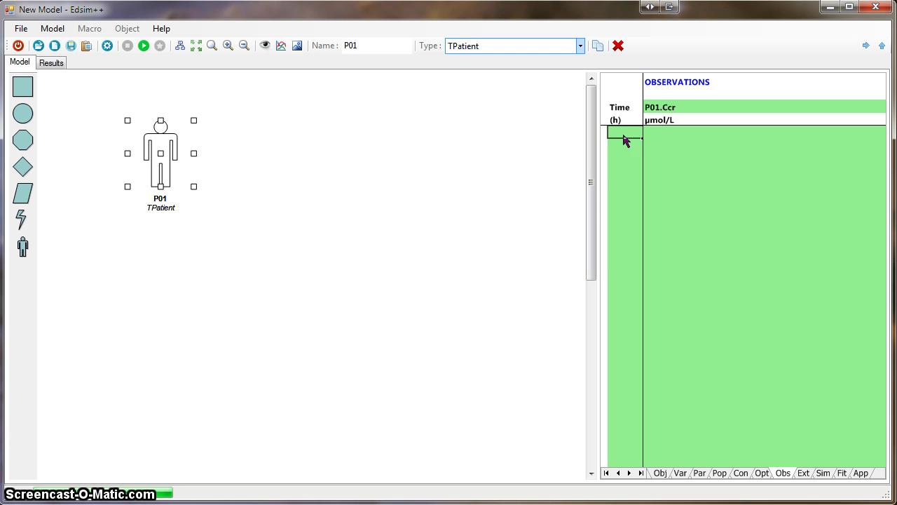
text(10)
key(Tab)
text(9)
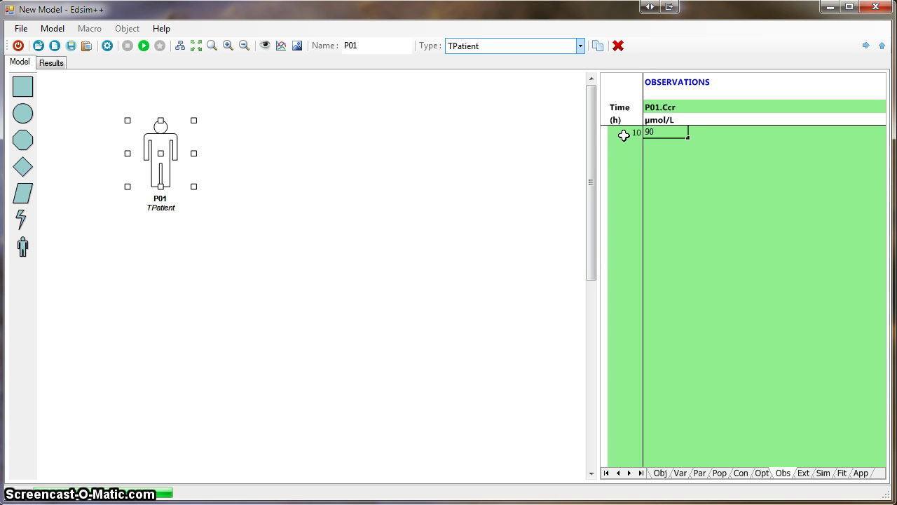
text(0)
key(Return)
Step: Add P01.Ccr observations of 60 µmol/L at 40 h and 70 µmol/L at 80 h
key(Left)
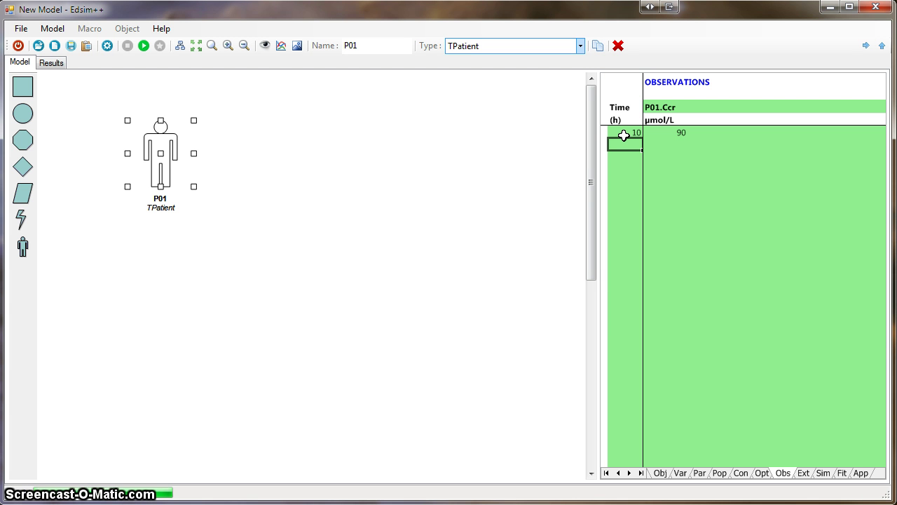
key(Tab)
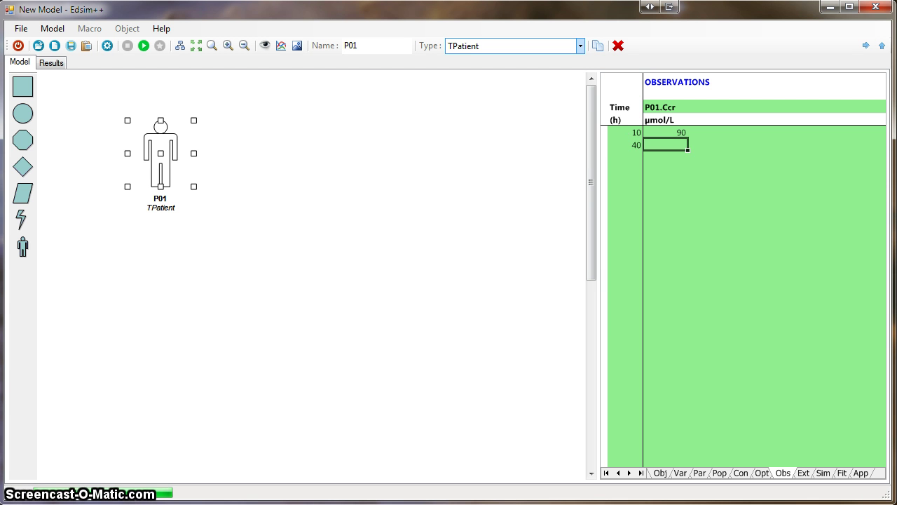
text(60)
key(Return)
key(Left)
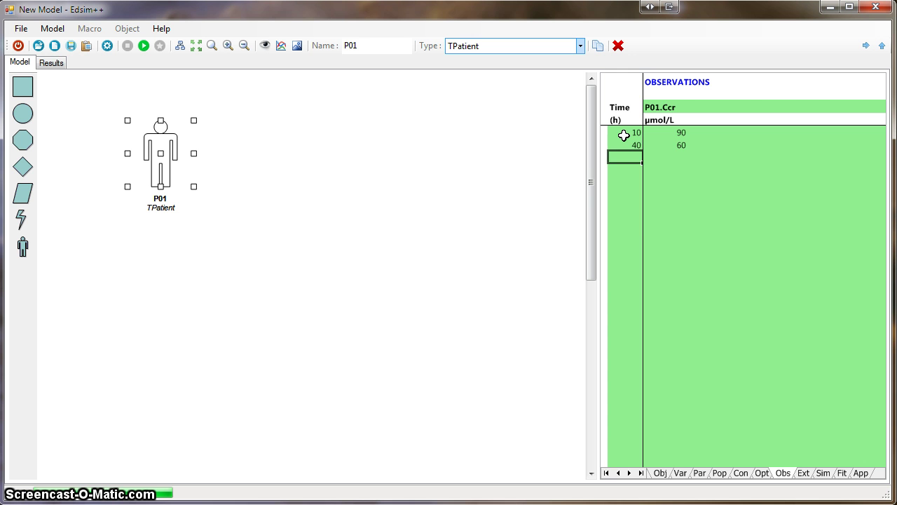
text(80)
key(Tab)
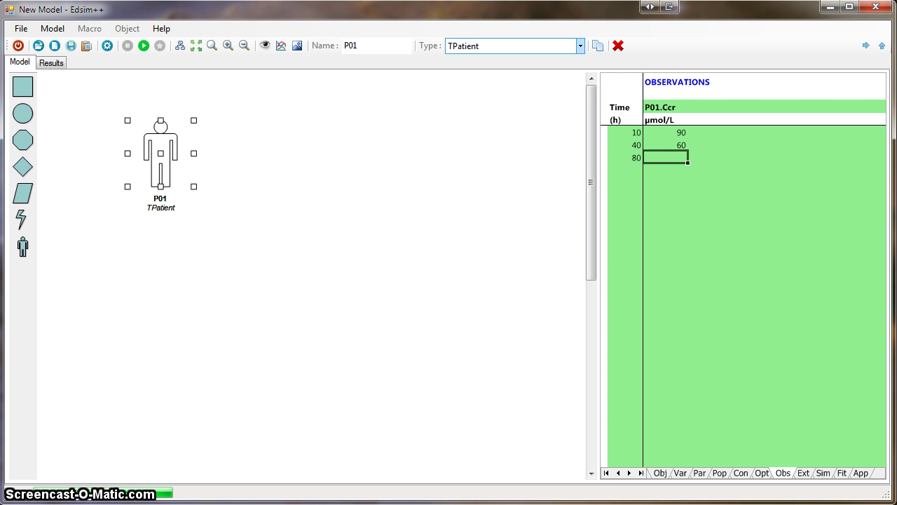
key(Return)
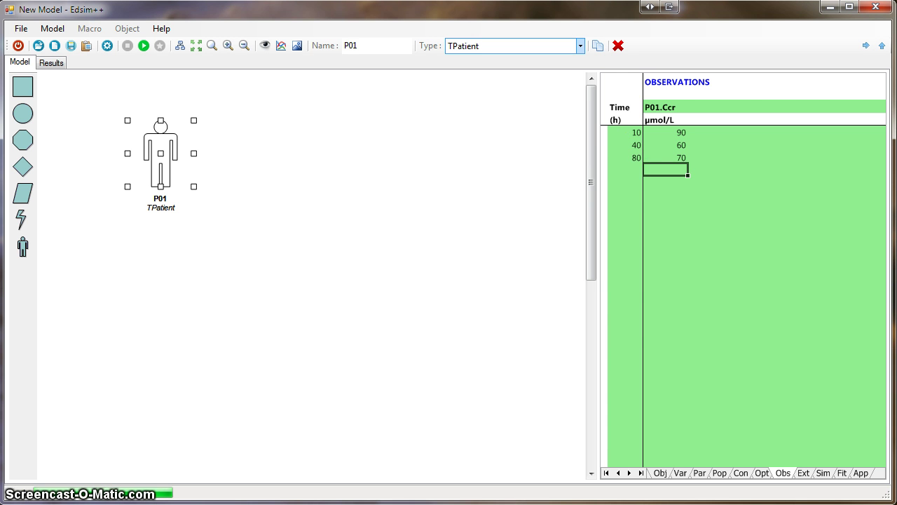
Step: Mark P01.Ccr as observed instead of P01.C, keeping P01.CLcr observed, and run the simulation
click(680, 474)
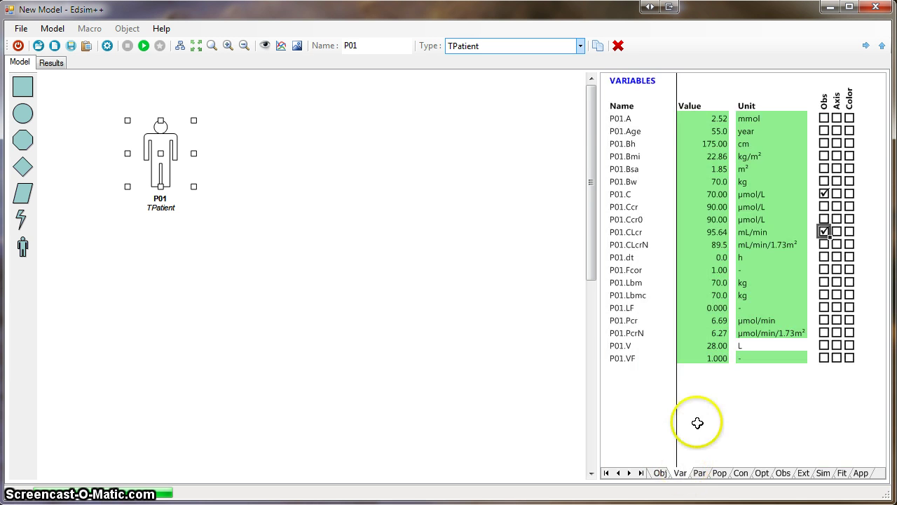
click(825, 232)
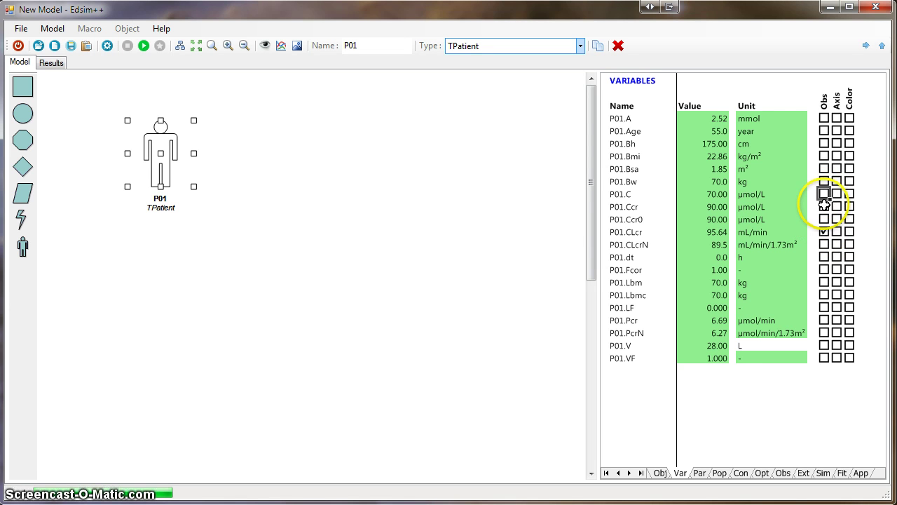
click(824, 207)
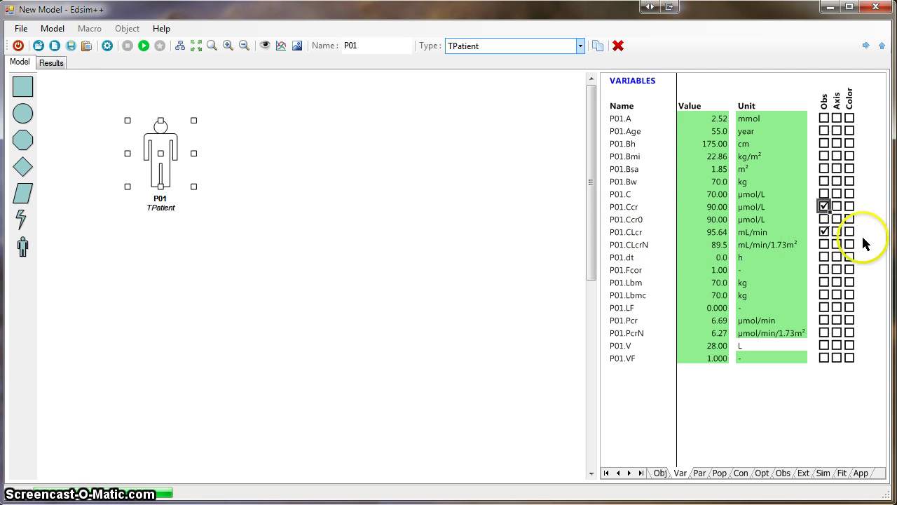
click(143, 45)
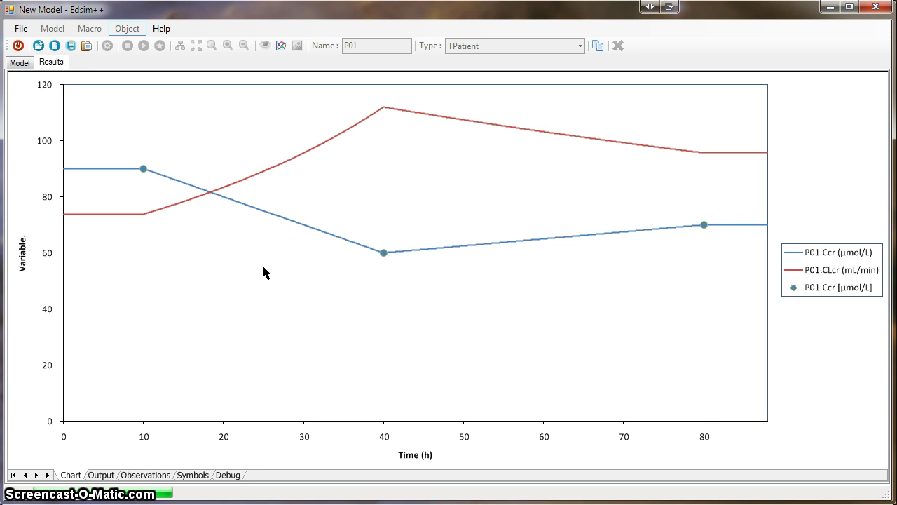
Step: Mark P01.C as observed alongside P01.Ccr and P01.CLcr, and rerun the simulation to compare the curves
click(20, 62)
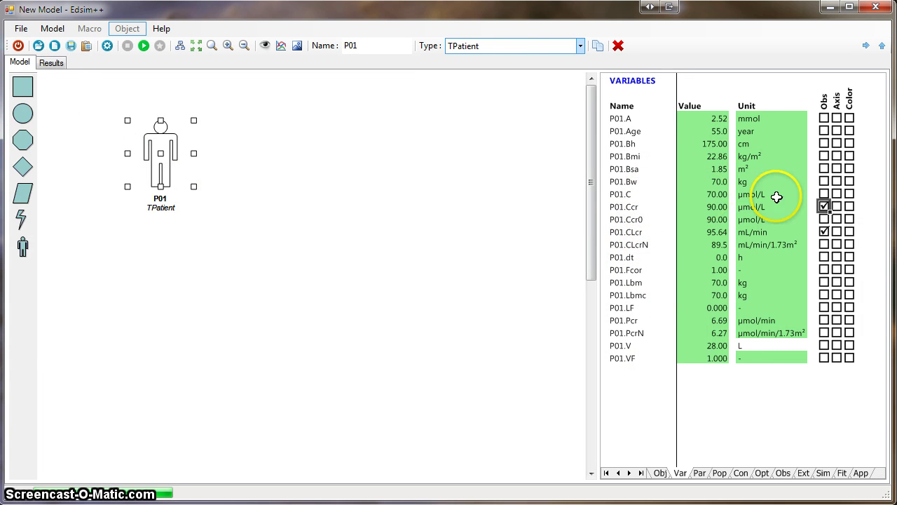
click(824, 194)
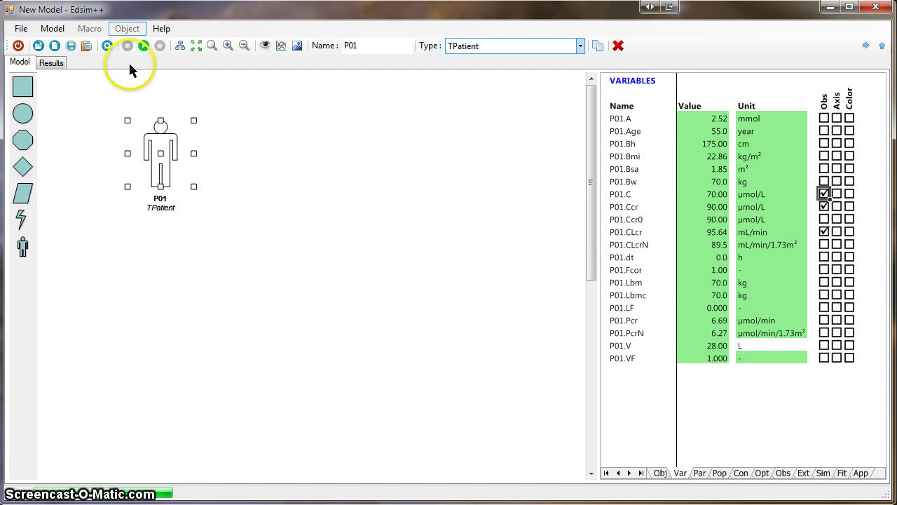
click(143, 45)
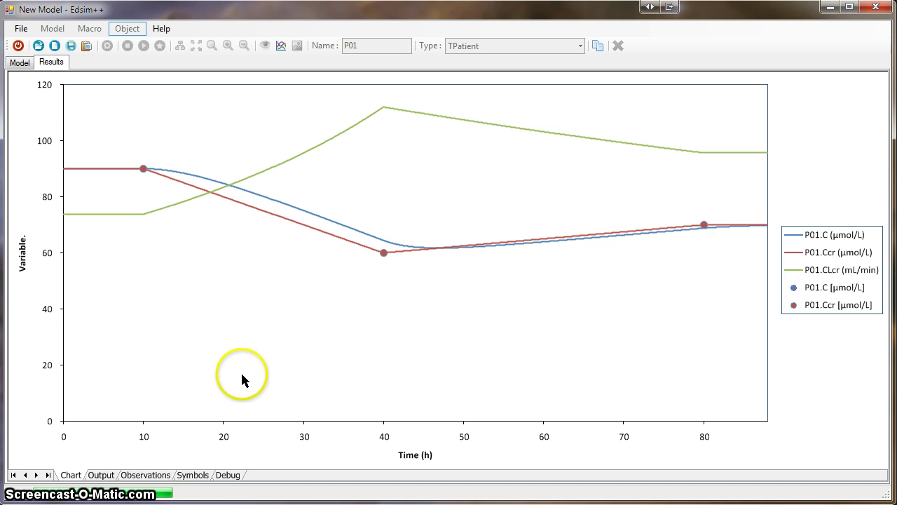
Step: Set patient P01's Prefit option to Yes
click(20, 62)
click(763, 473)
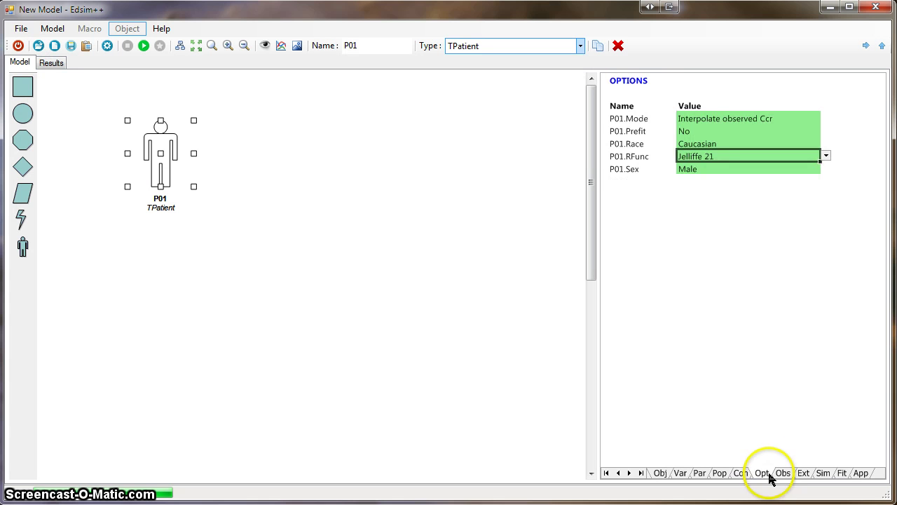
click(717, 133)
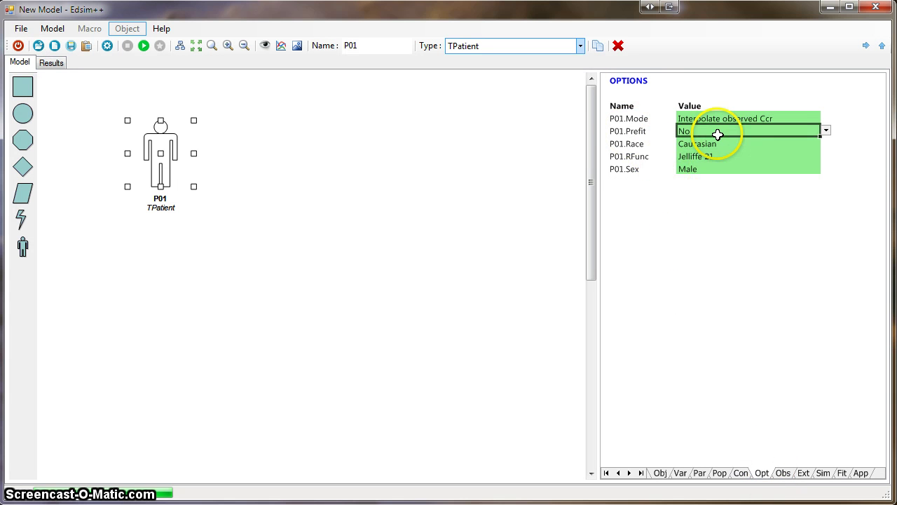
click(826, 132)
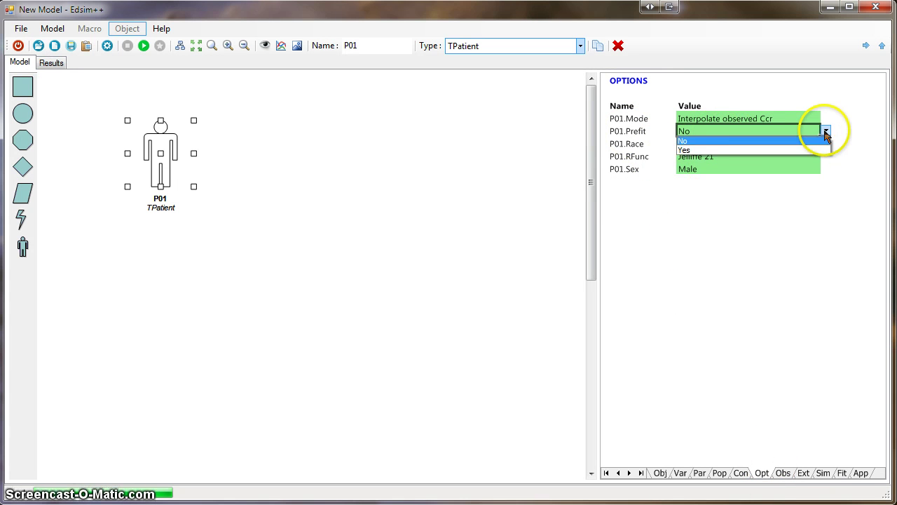
click(714, 151)
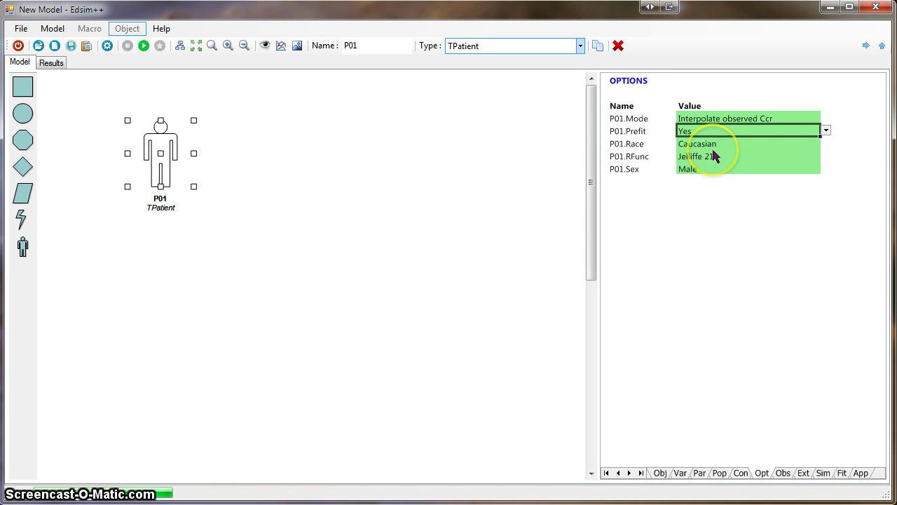
click(755, 168)
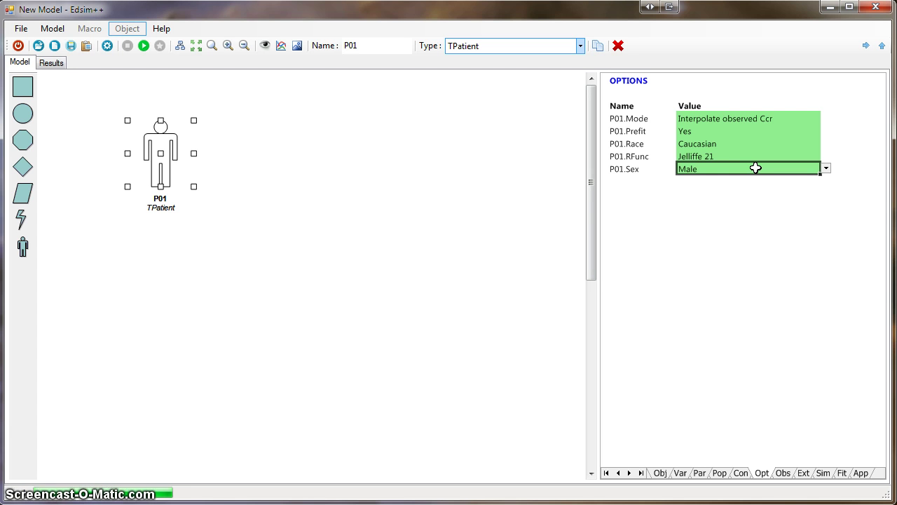
Step: Run the simulation with prefit enabled, mark P01.Fcor as observed, and rerun the simulation
click(144, 46)
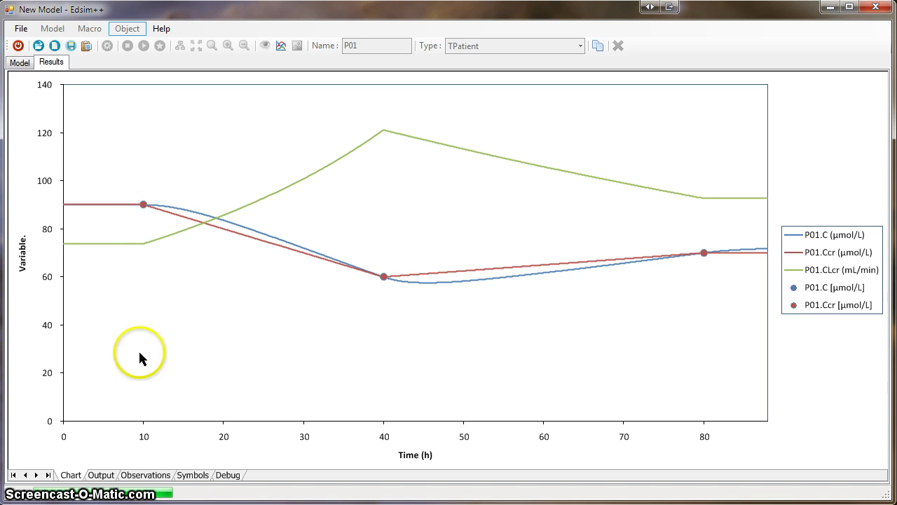
click(19, 62)
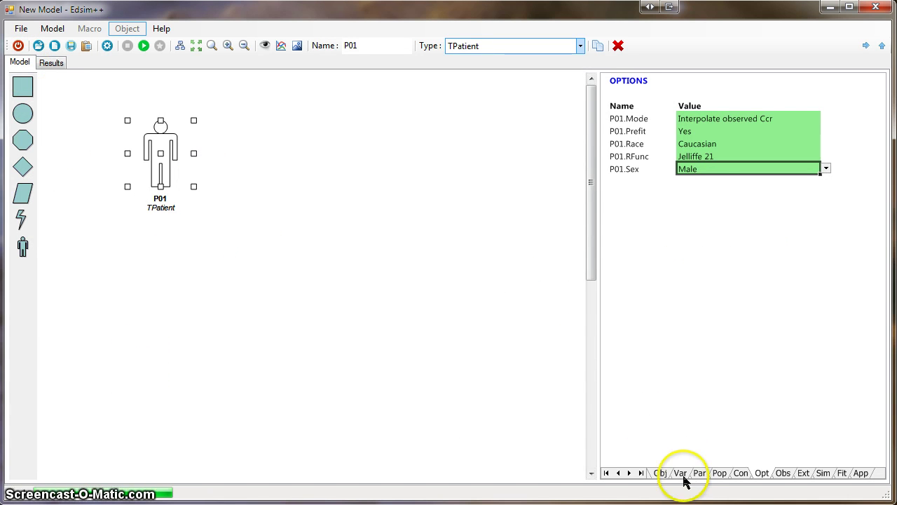
click(680, 473)
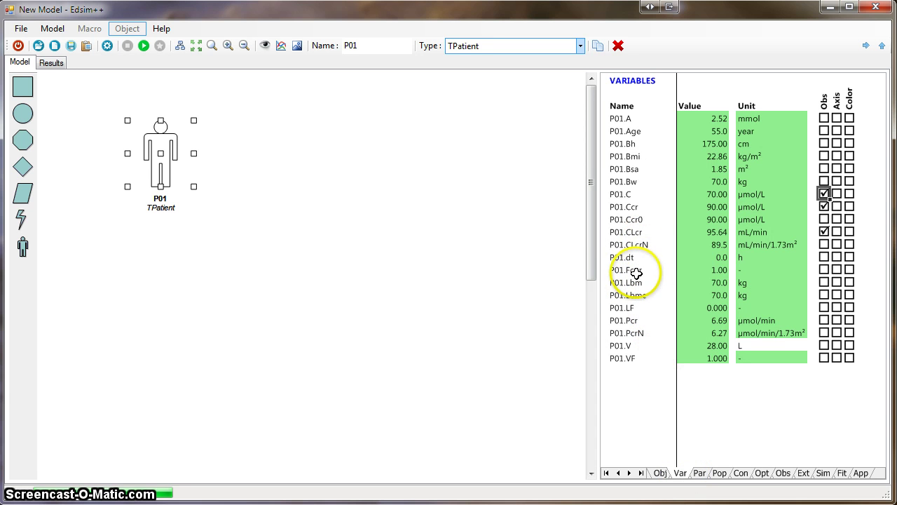
click(824, 270)
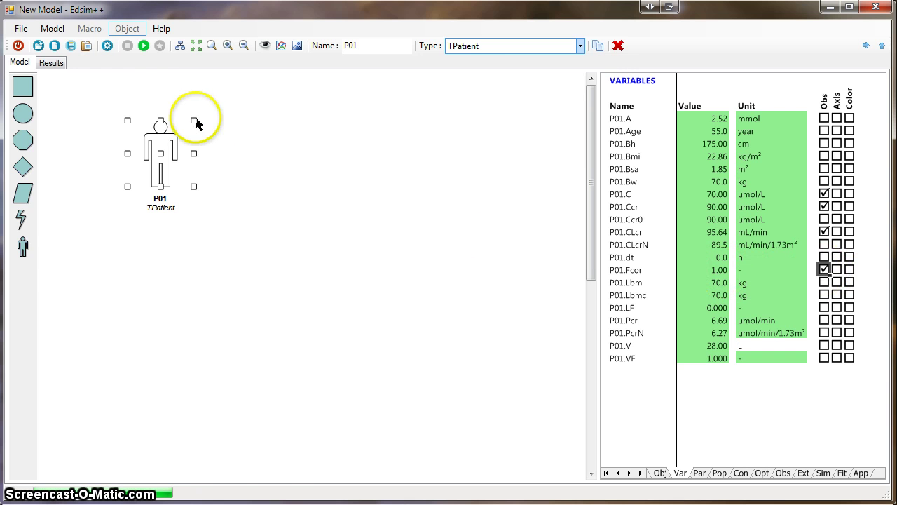
click(144, 47)
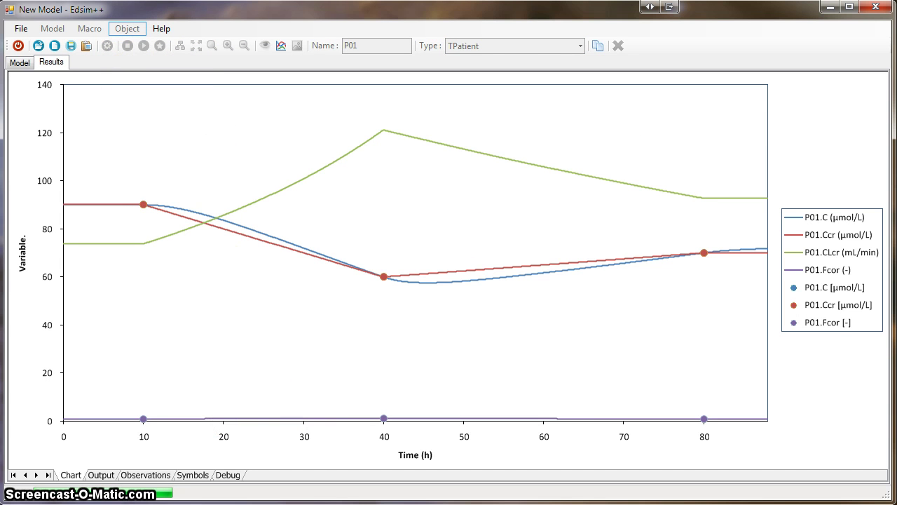
Step: Plot P01.Fcor on the secondary axis and rerun the simulation
click(20, 62)
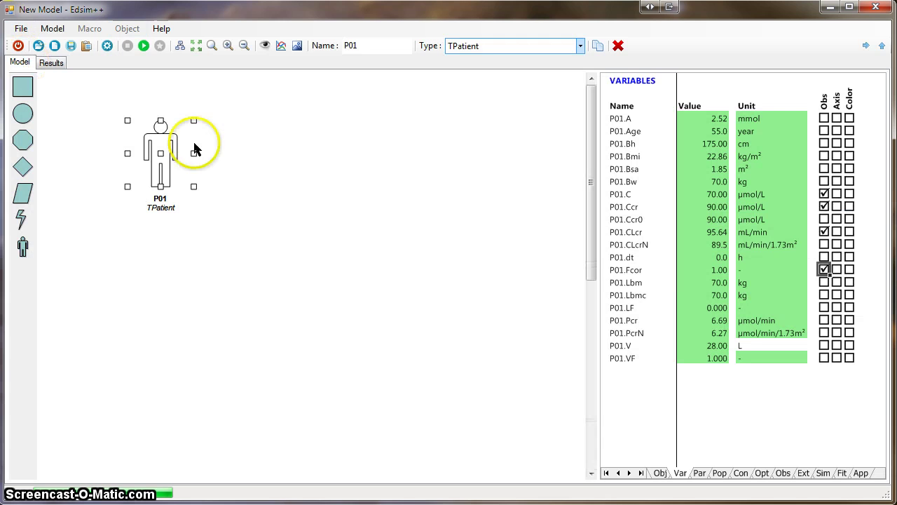
click(837, 269)
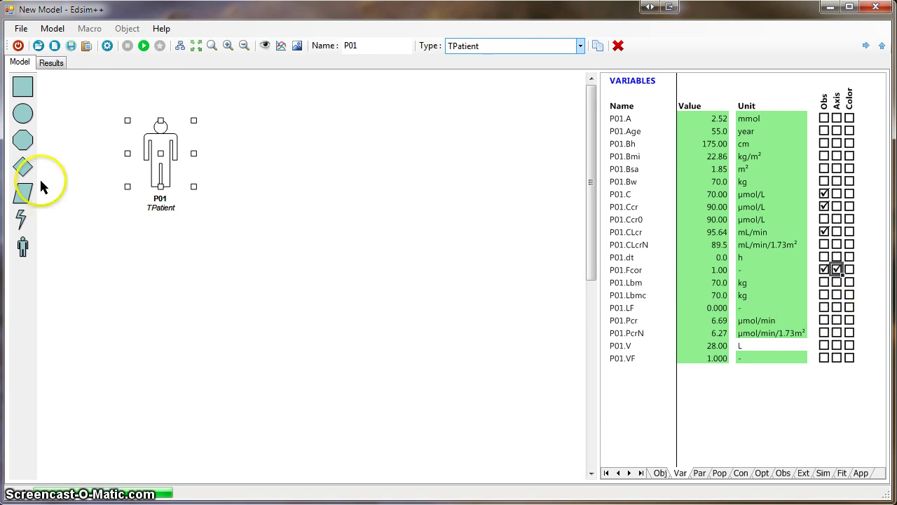
click(143, 46)
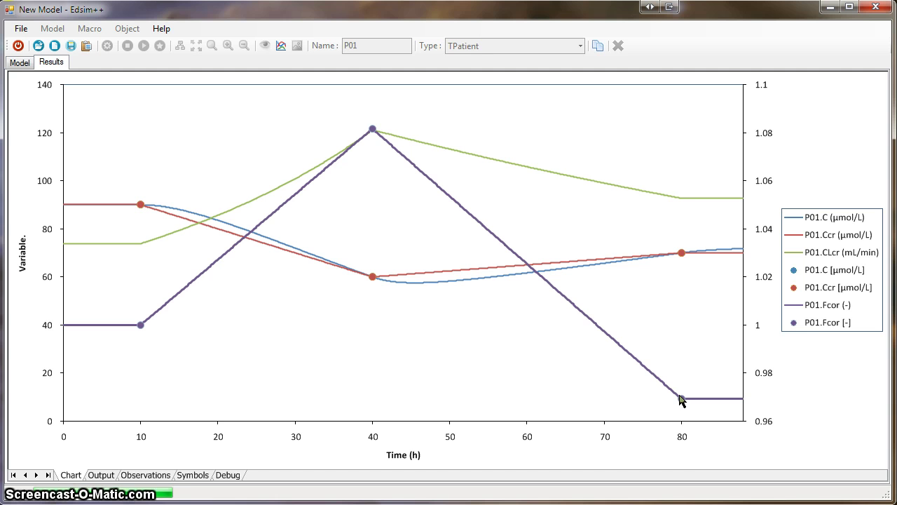
Step: Start a new model and place a patient object of type TPatient in it
click(20, 63)
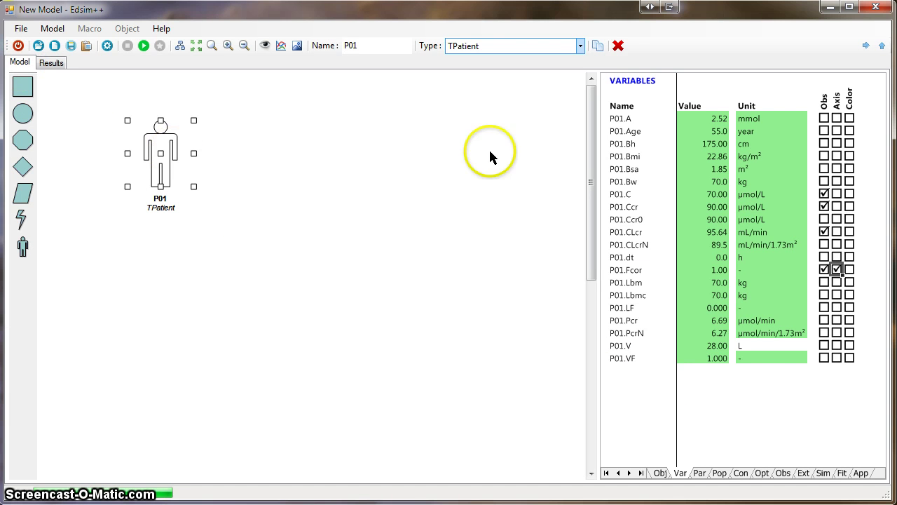
click(55, 45)
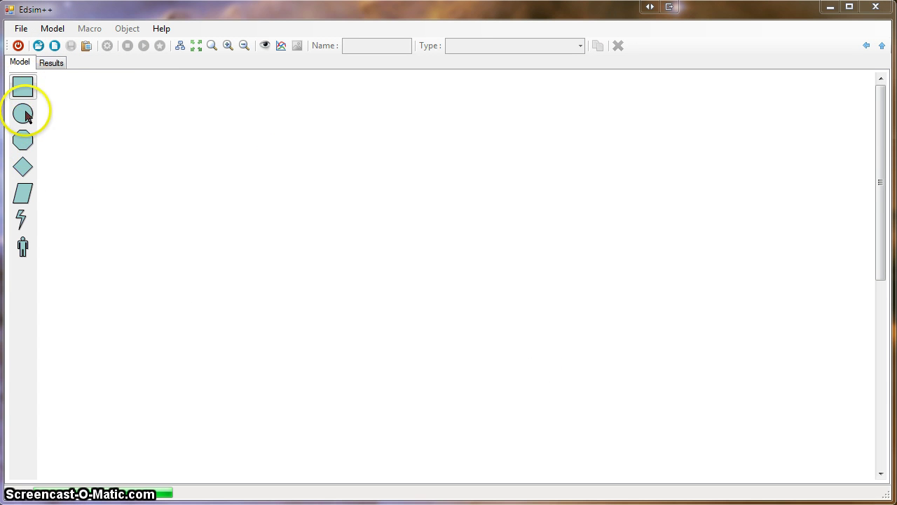
drag(24, 249, 268, 172)
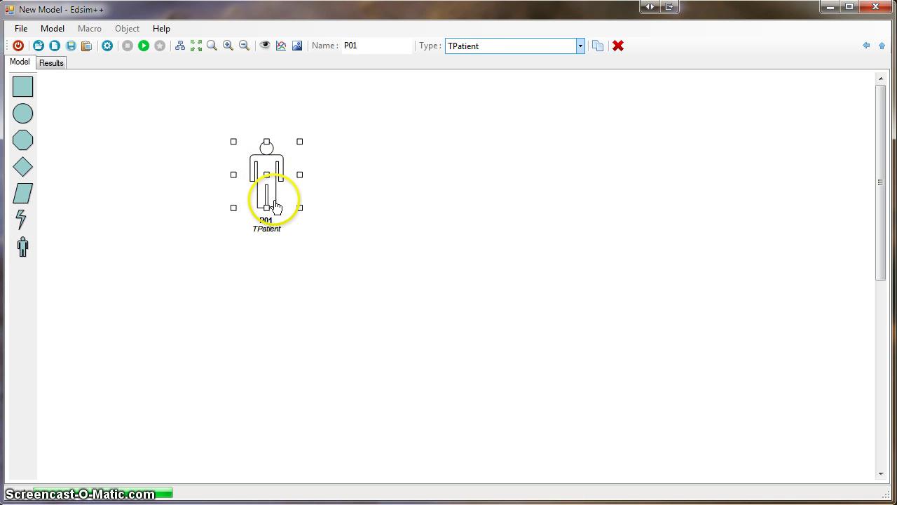
Step: Mark the new patient's P01.C and P01.CLcr variables as observed
double_click(266, 204)
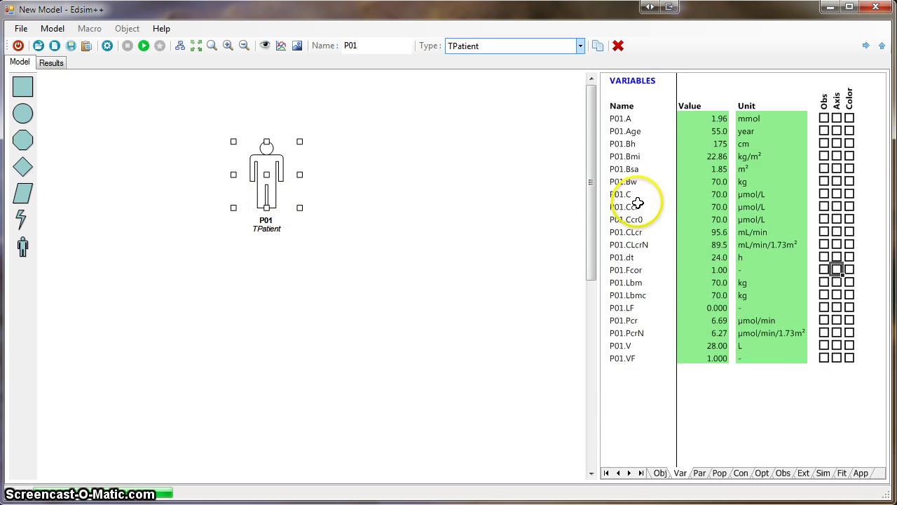
click(823, 194)
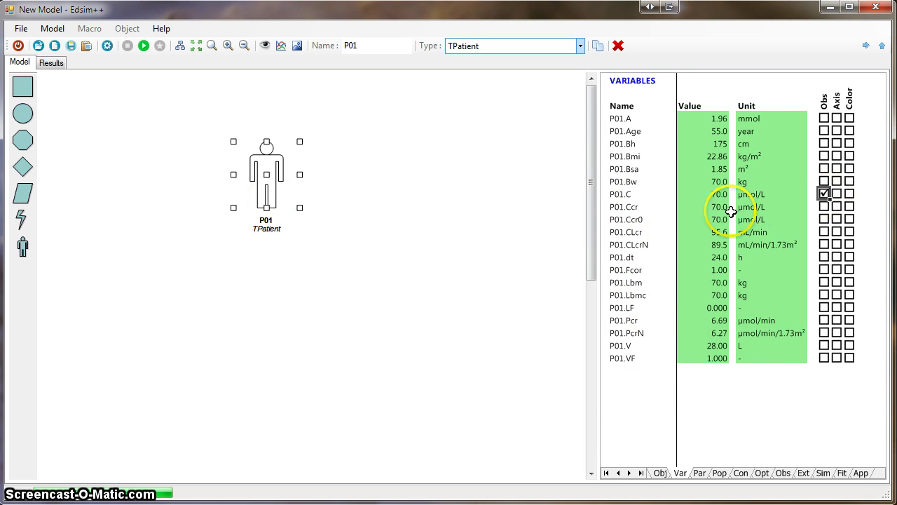
click(824, 232)
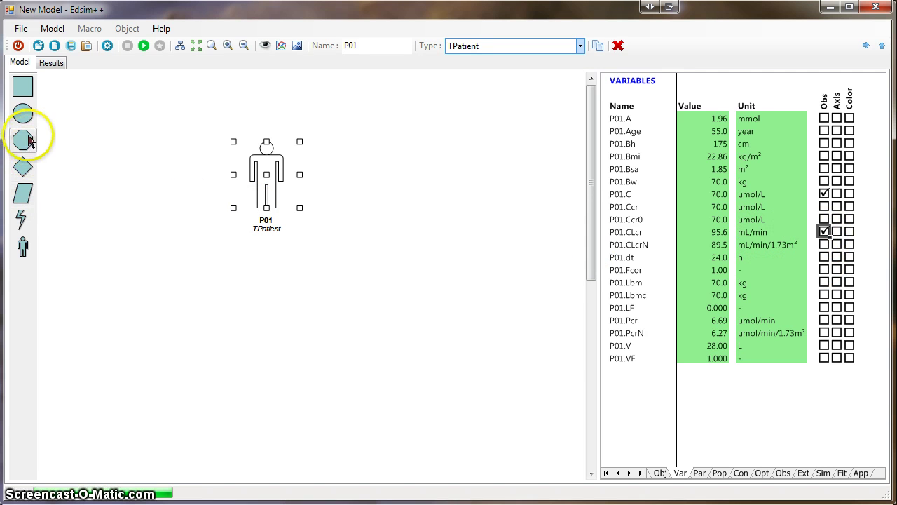
Step: Add an elimination object beside the patient, set its type to THemoDialysis, and connect patient P01 to it
drag(22, 137, 405, 184)
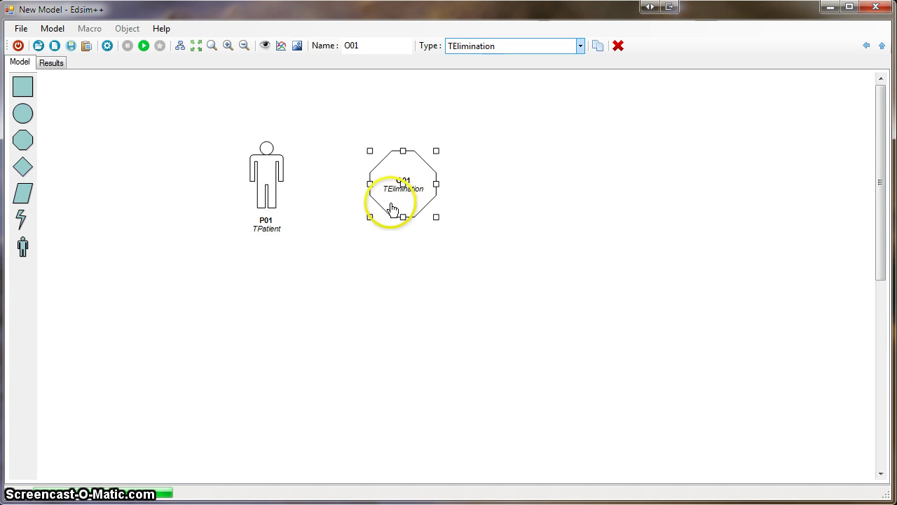
drag(284, 176, 400, 176)
click(499, 46)
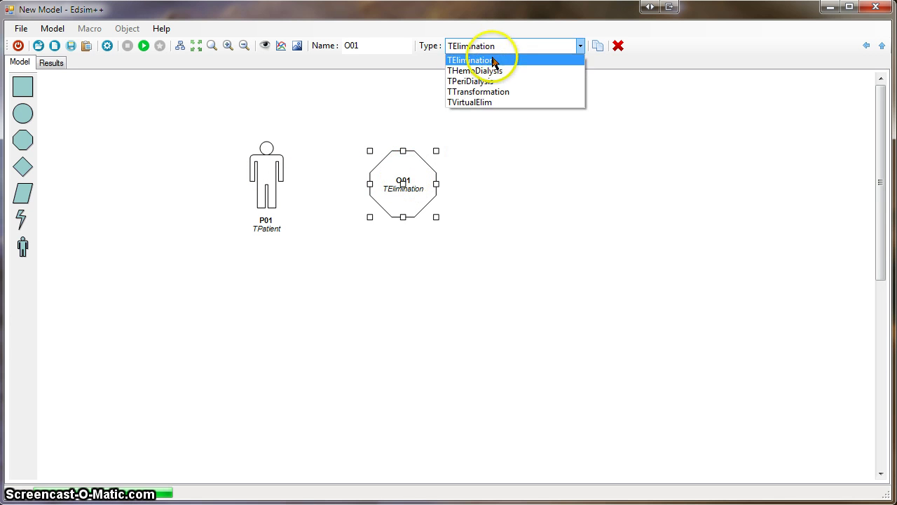
click(492, 72)
drag(275, 179, 369, 182)
Step: Move the patient and the connected hemodialysis object together towards the left side of the model
drag(169, 122, 451, 251)
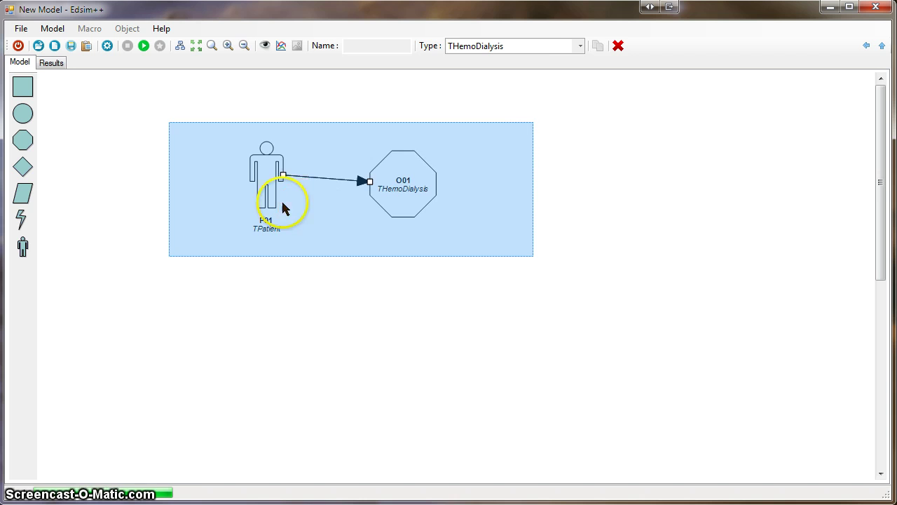
drag(234, 178, 135, 180)
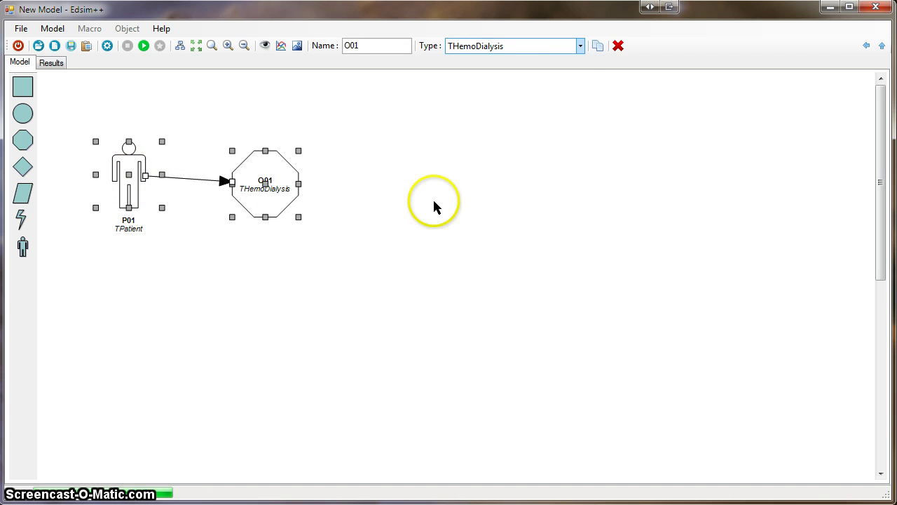
click(308, 209)
Step: Define a dialysis session for object O01 with Flow 1 L/h, Tnul 20 h and Tdur 50 h
click(284, 210)
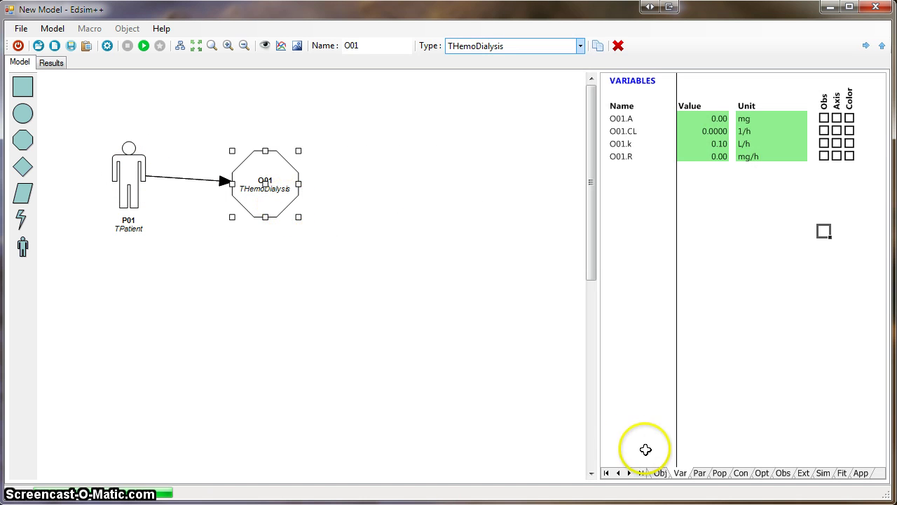
click(660, 473)
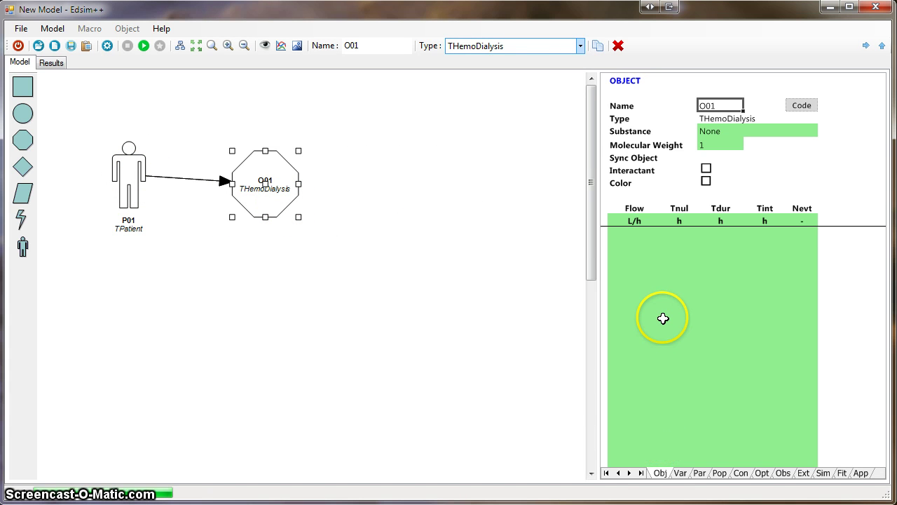
click(628, 233)
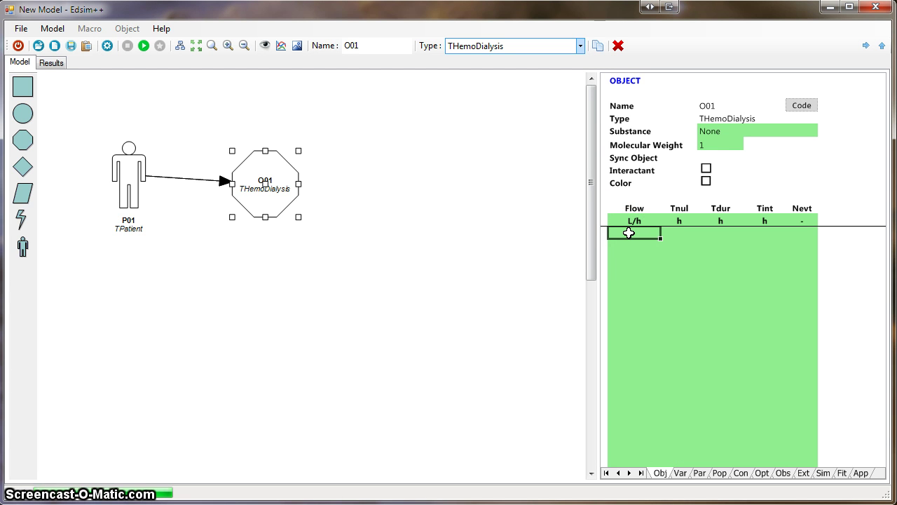
text(1)
click(683, 234)
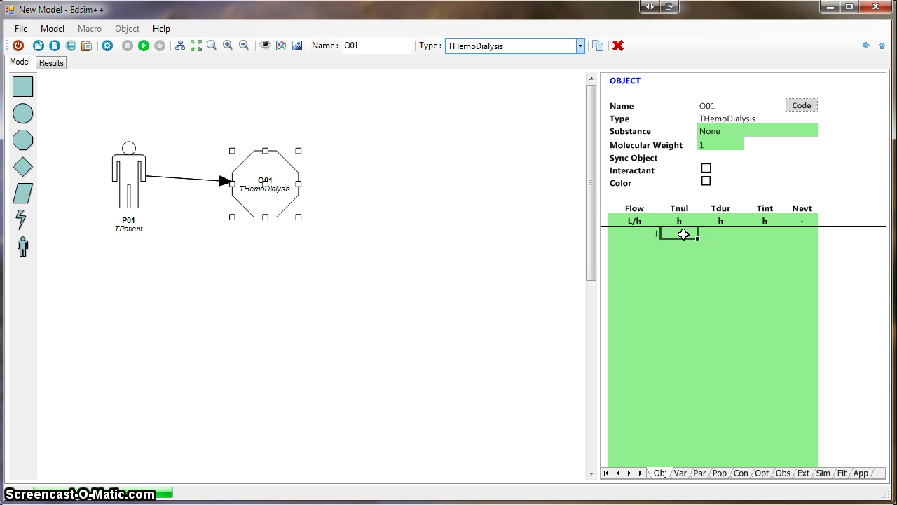
text(2)
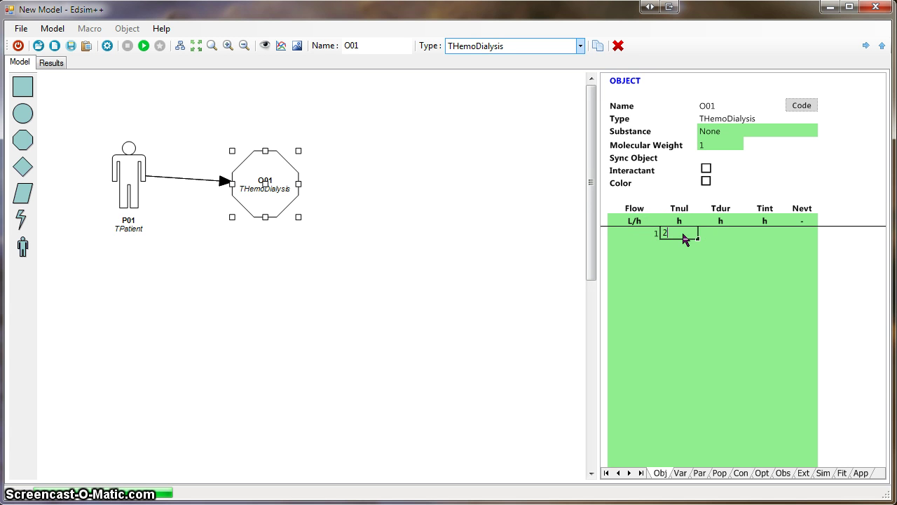
text(0)
click(711, 268)
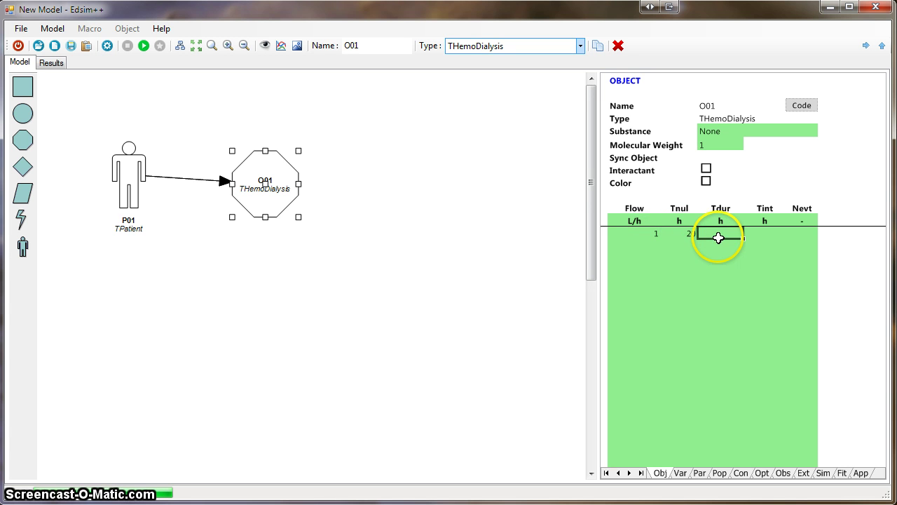
text(50)
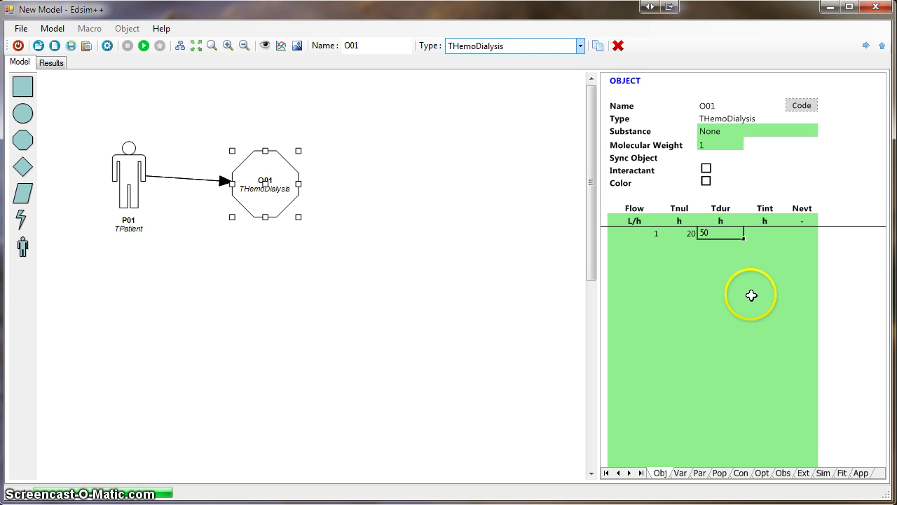
click(749, 295)
Step: Add P01.Ccr observations of 70 µmol/L at 10 h and 60 µmol/L at 35 h for patient P01, and run the simulation
click(136, 189)
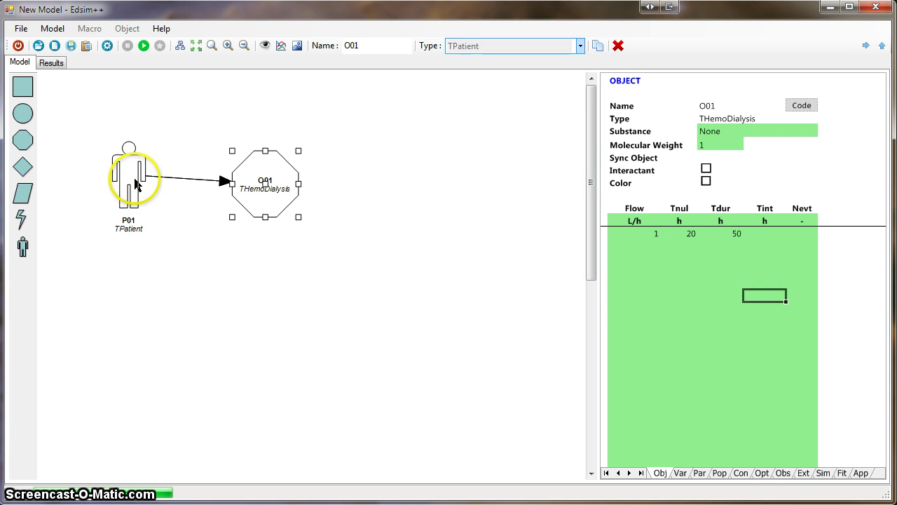
click(781, 473)
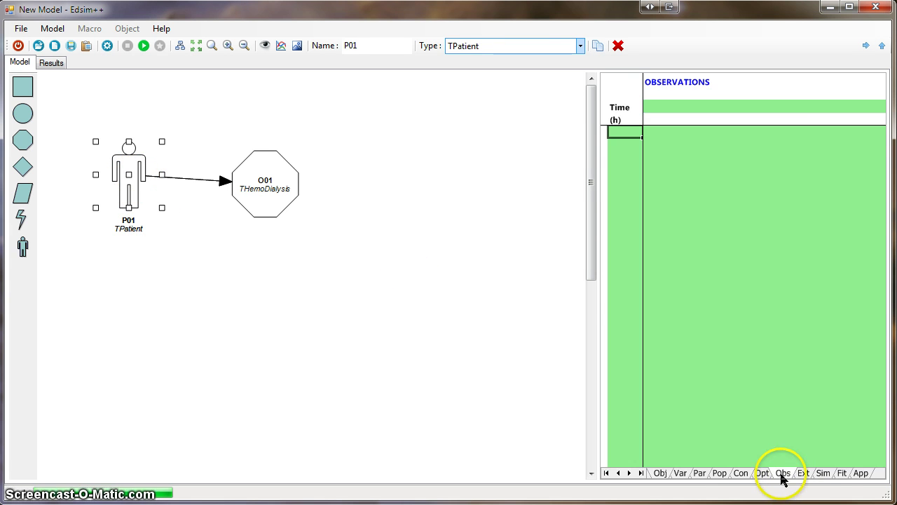
click(656, 108)
click(693, 107)
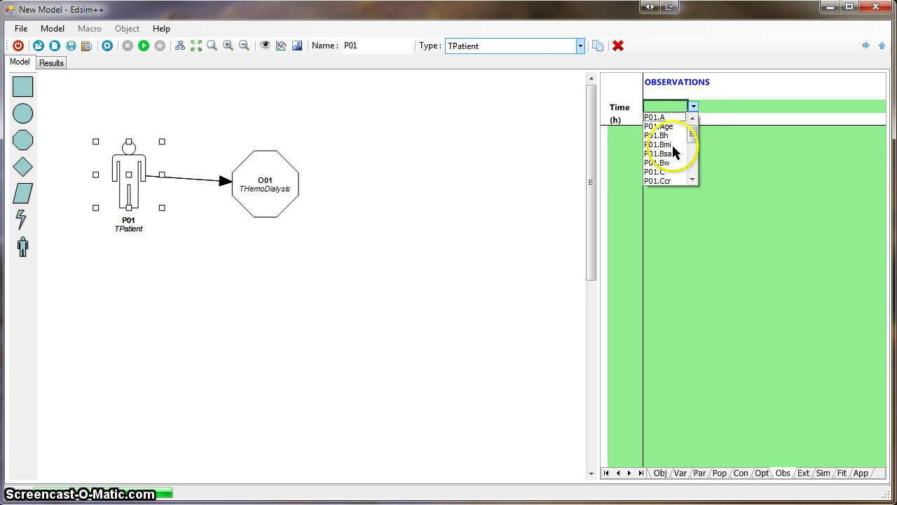
drag(693, 138, 694, 141)
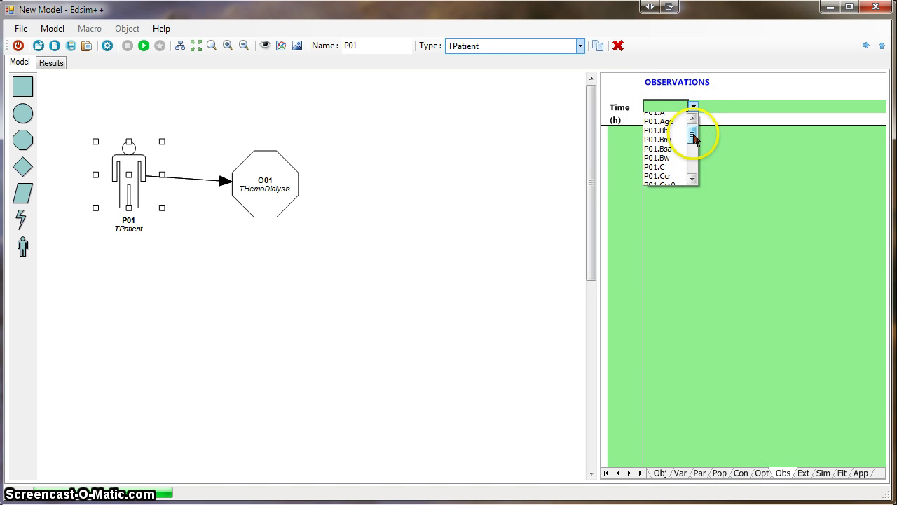
click(671, 170)
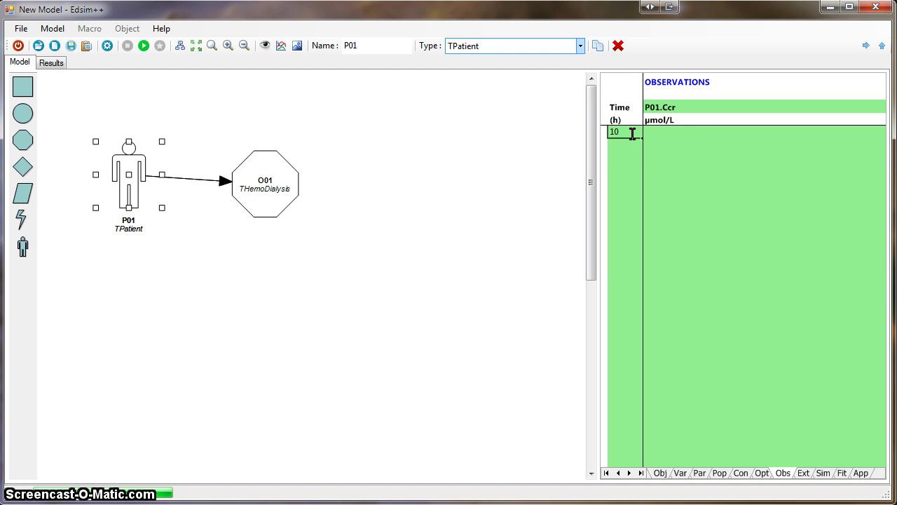
key(Tab)
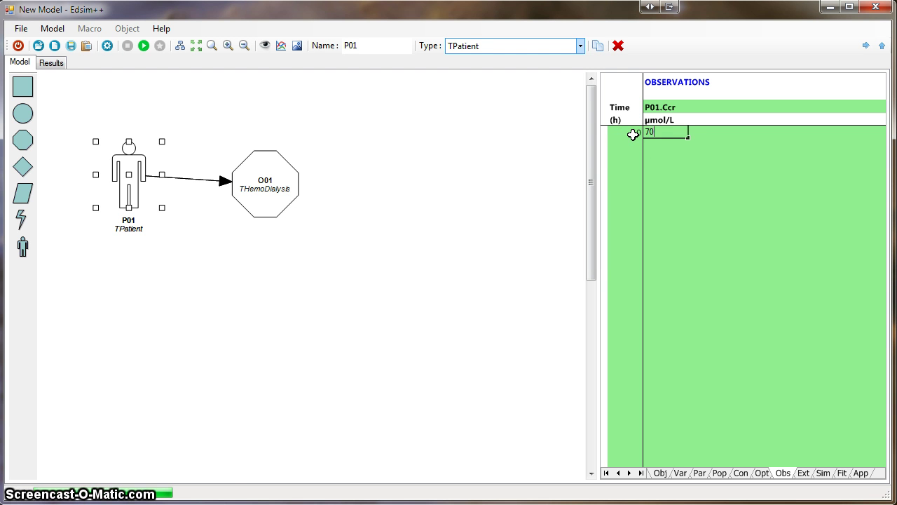
click(632, 139)
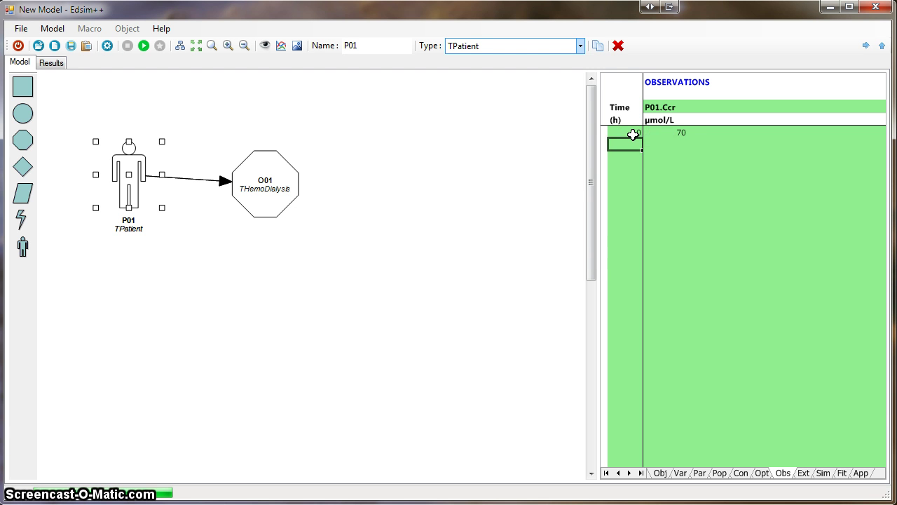
key(Tab)
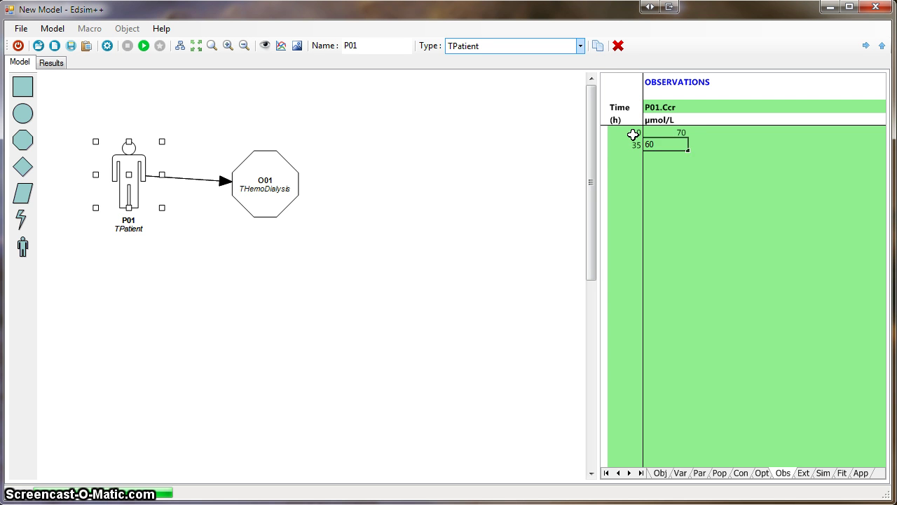
key(Return)
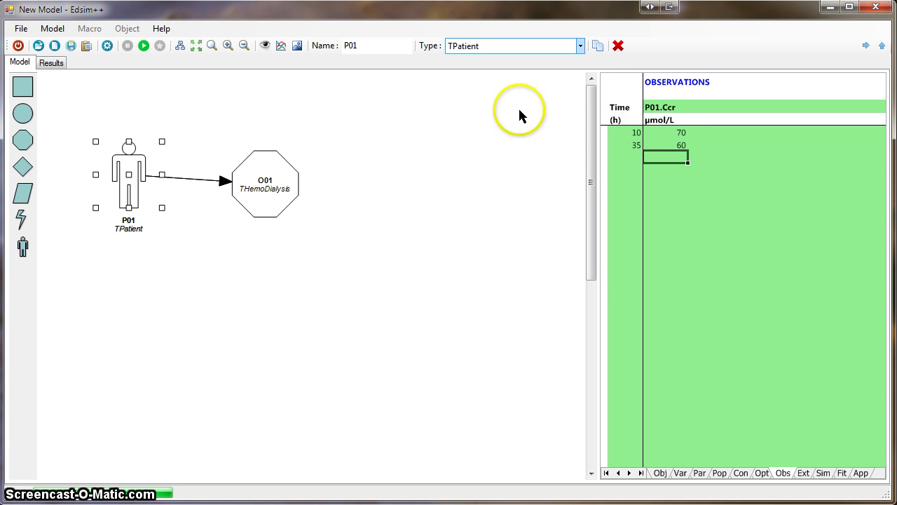
click(143, 46)
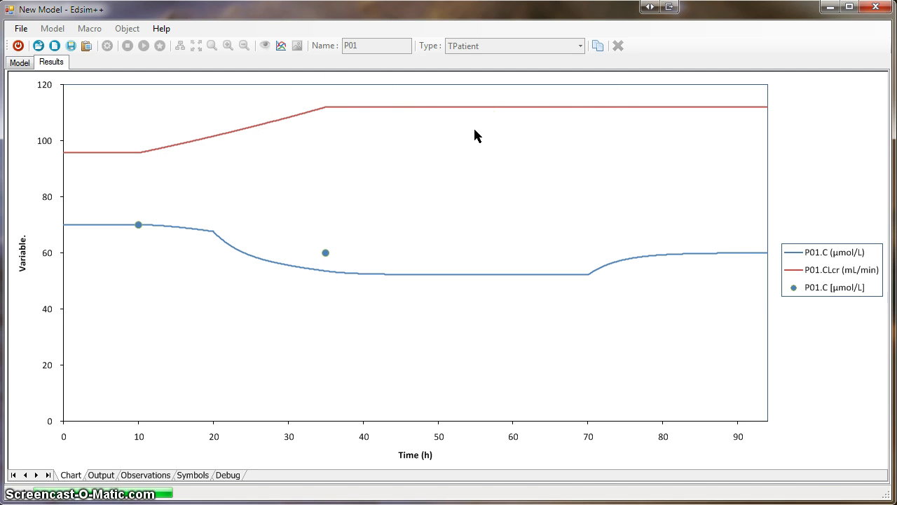
Step: Set patient P01's Prefit option to Yes and rerun the simulation
click(20, 63)
click(761, 474)
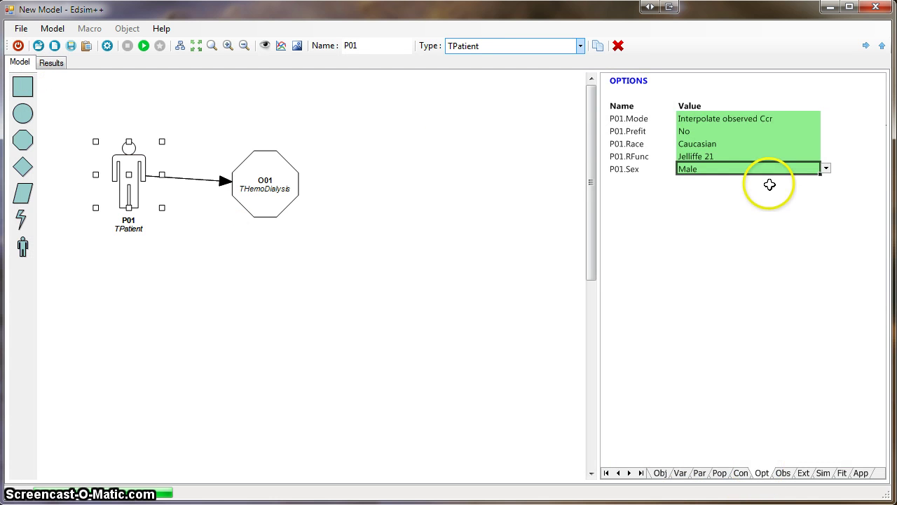
click(820, 131)
click(825, 131)
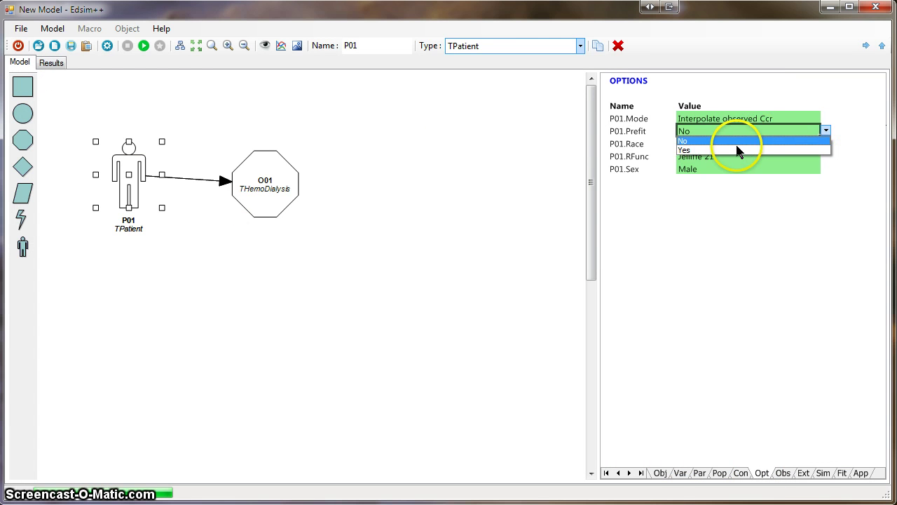
click(735, 147)
click(144, 46)
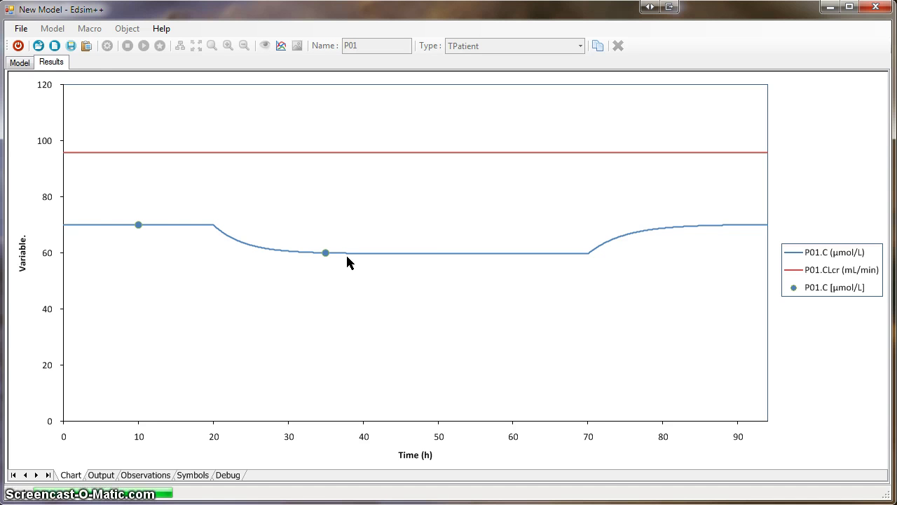
click(803, 314)
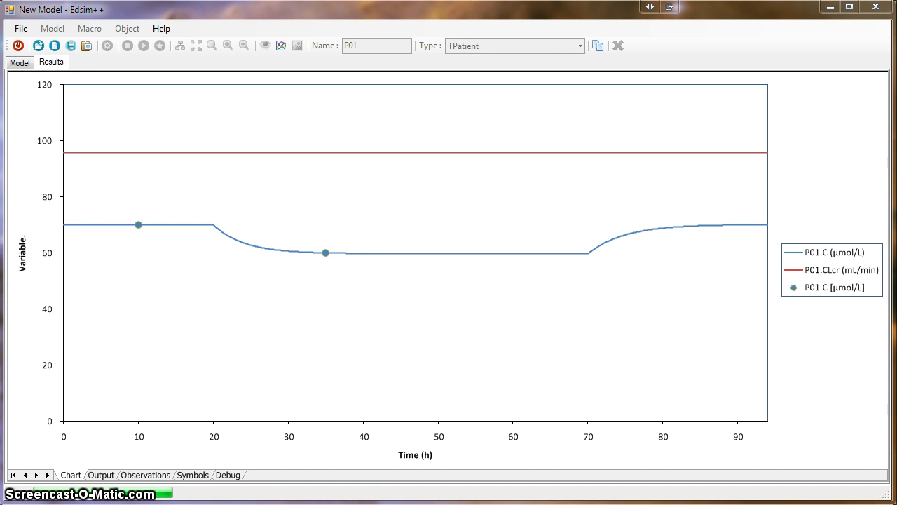
click(501, 325)
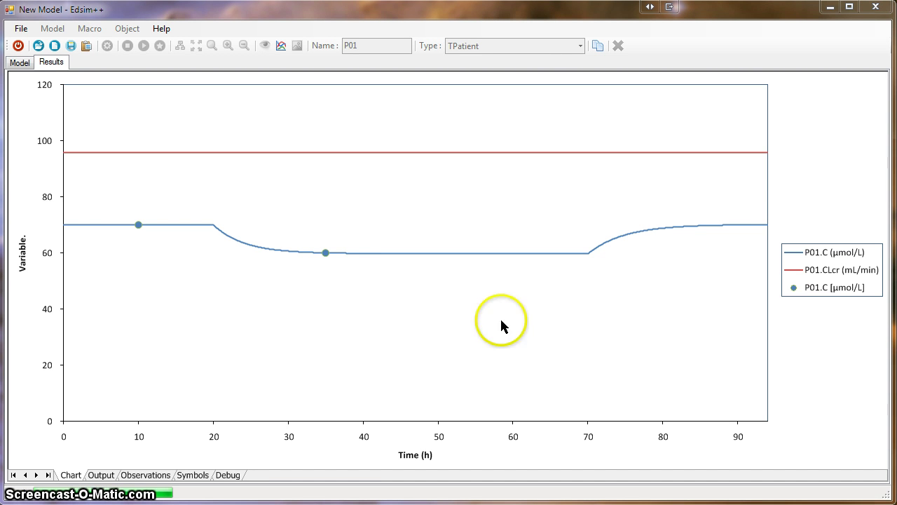
Step: Start a new empty model and place a patient object with a compartment object beside it
click(20, 63)
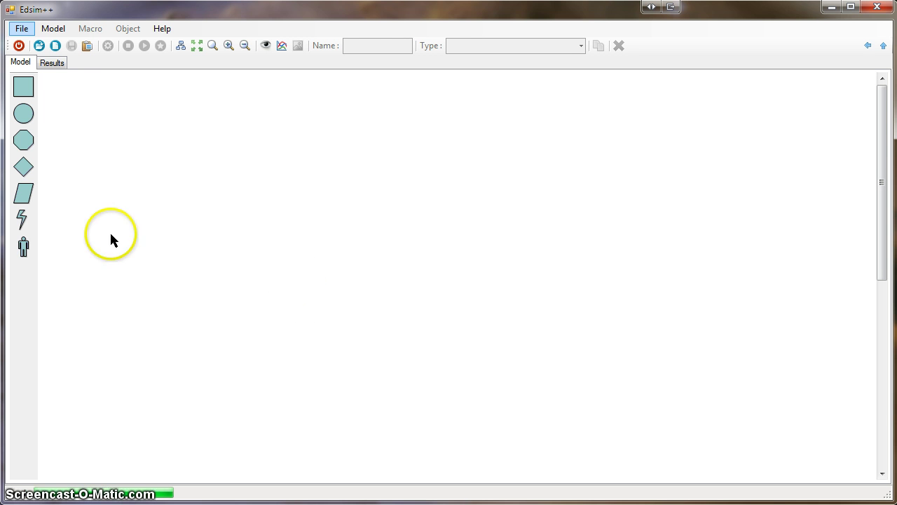
drag(24, 248, 286, 195)
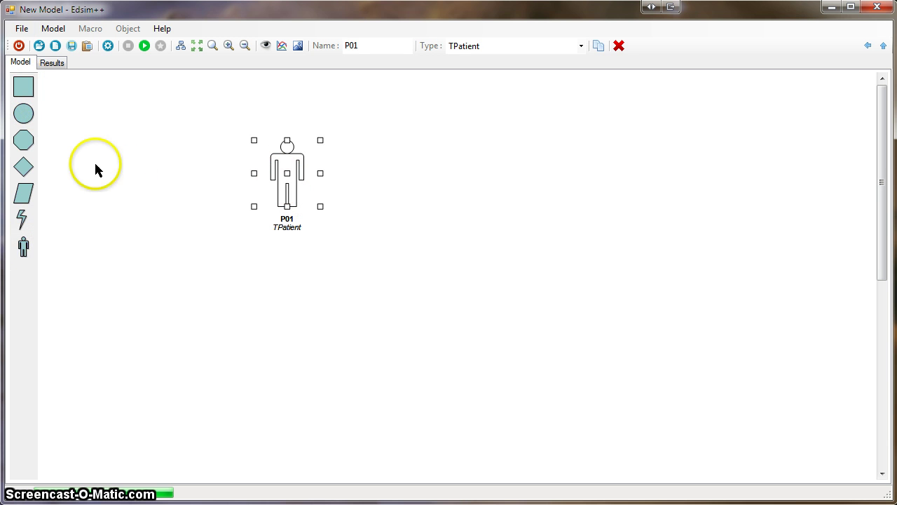
drag(23, 89, 135, 191)
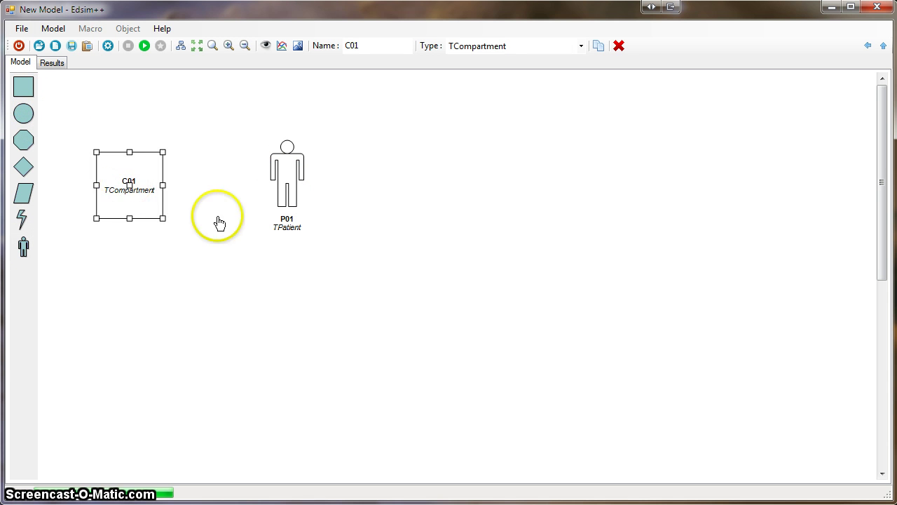
Step: Add a P01.Bw observation series for the patient with a body weight of 80 kg at 10 h
click(290, 192)
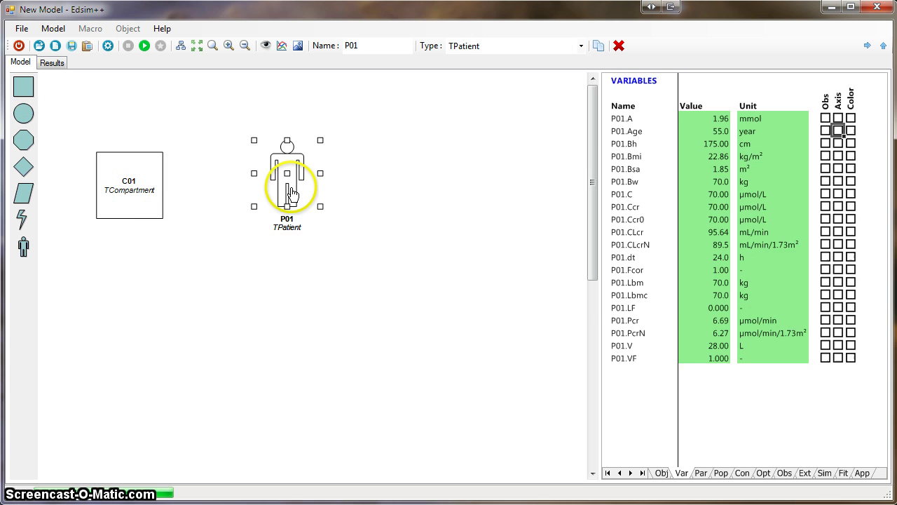
click(786, 475)
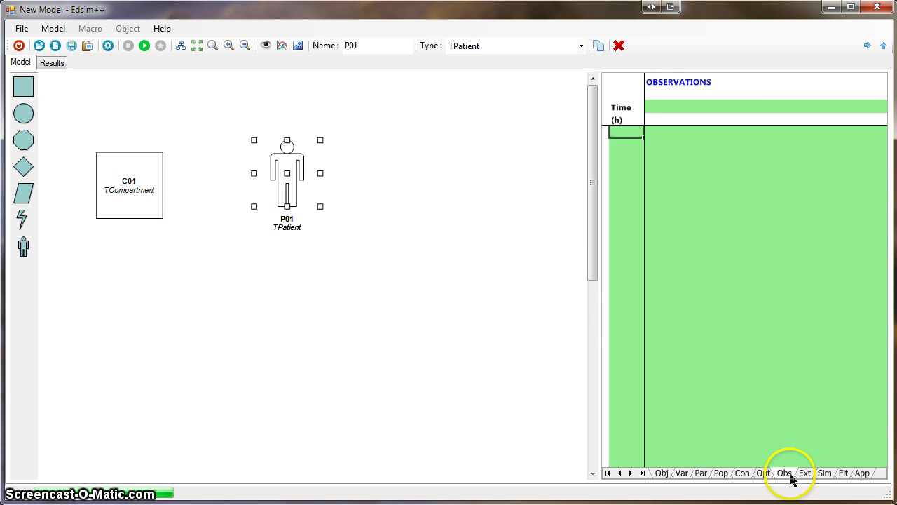
click(661, 105)
click(693, 107)
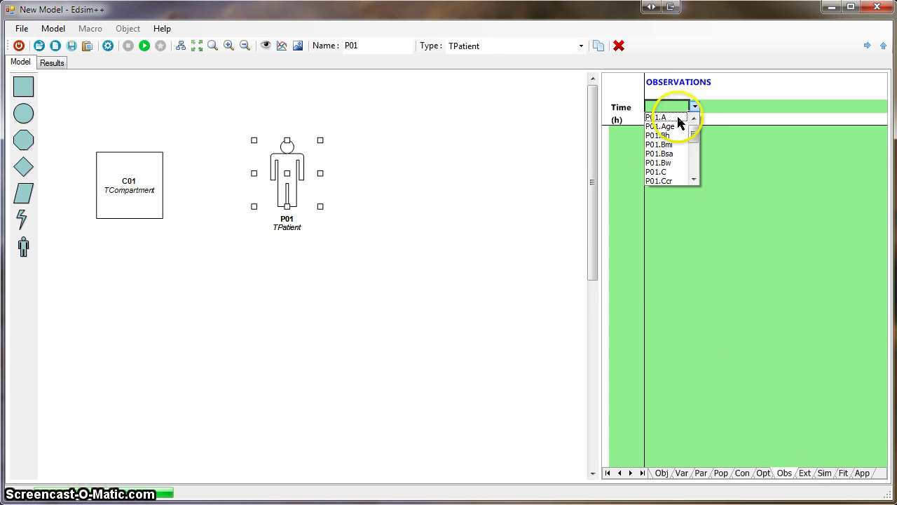
click(671, 156)
click(630, 134)
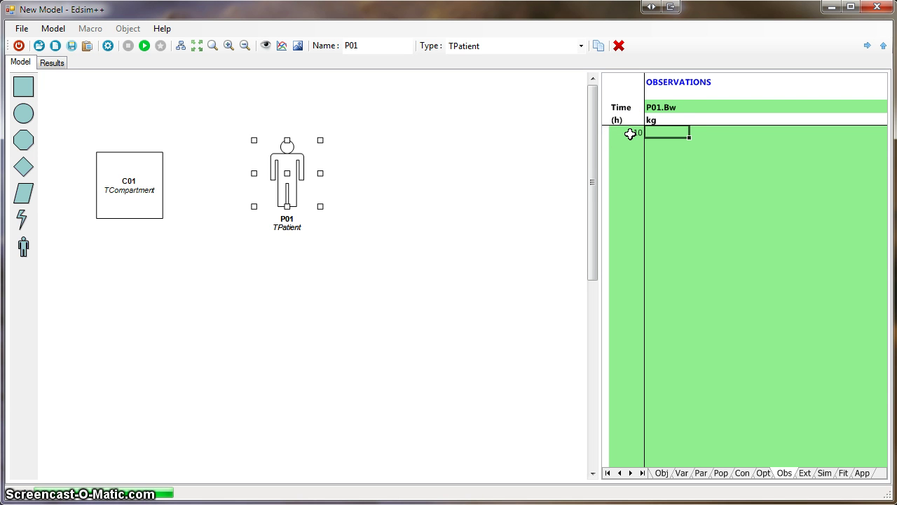
text(80)
key(Return)
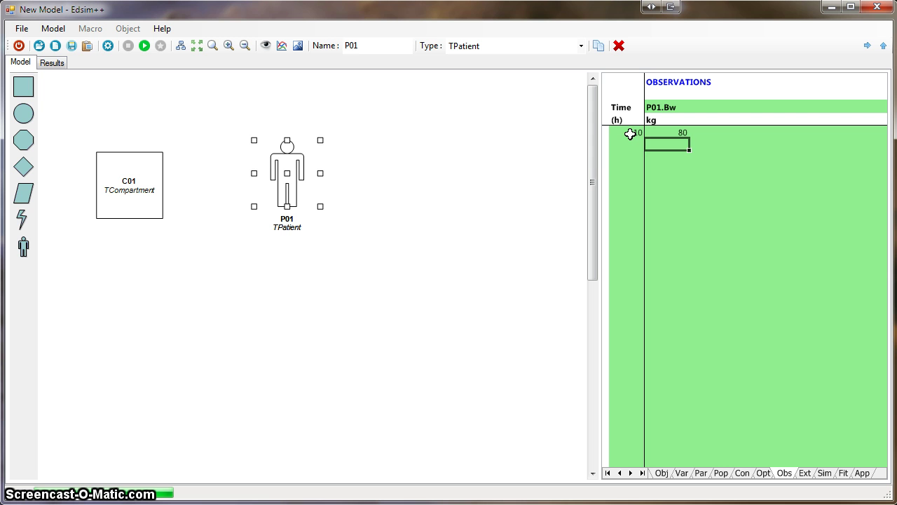
Step: Add body weight observations of 60 kg at 40 h and 70 kg at 80 h for patient P01
key(Left)
text(40)
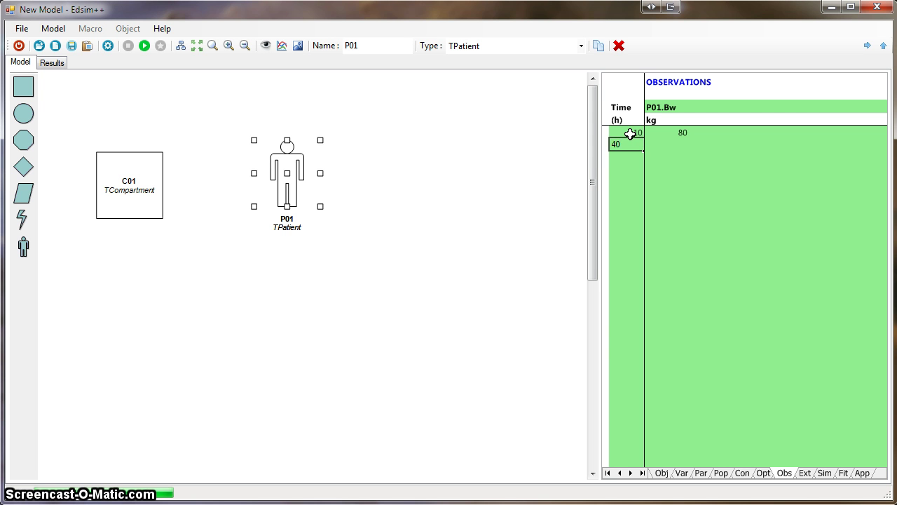
key(Right)
text(6)
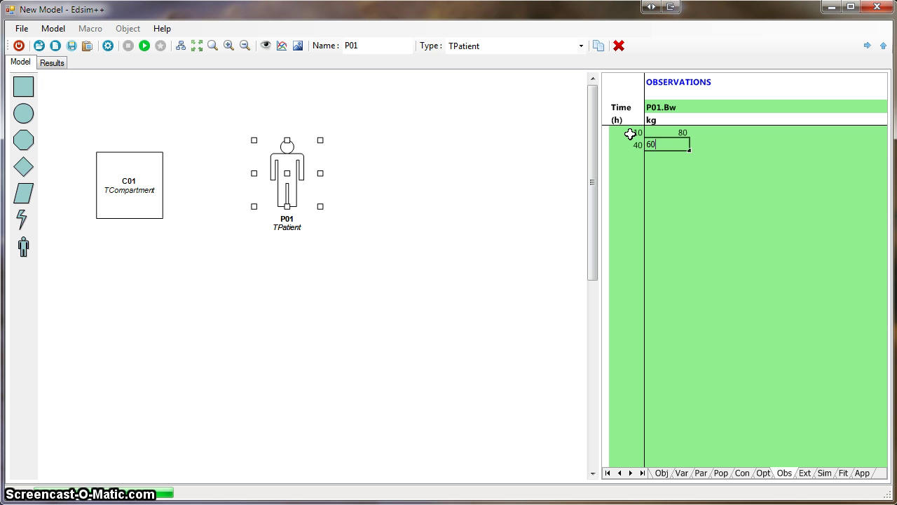
key(Return)
key(Left)
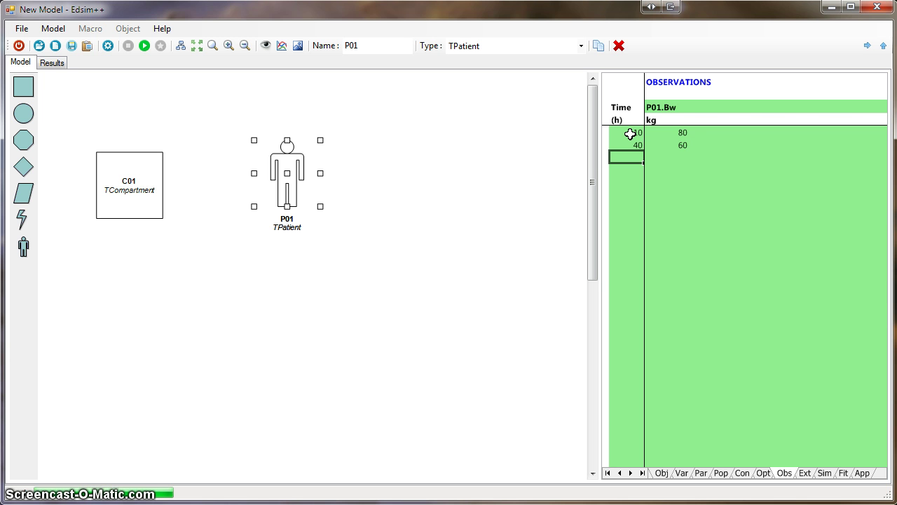
text(80)
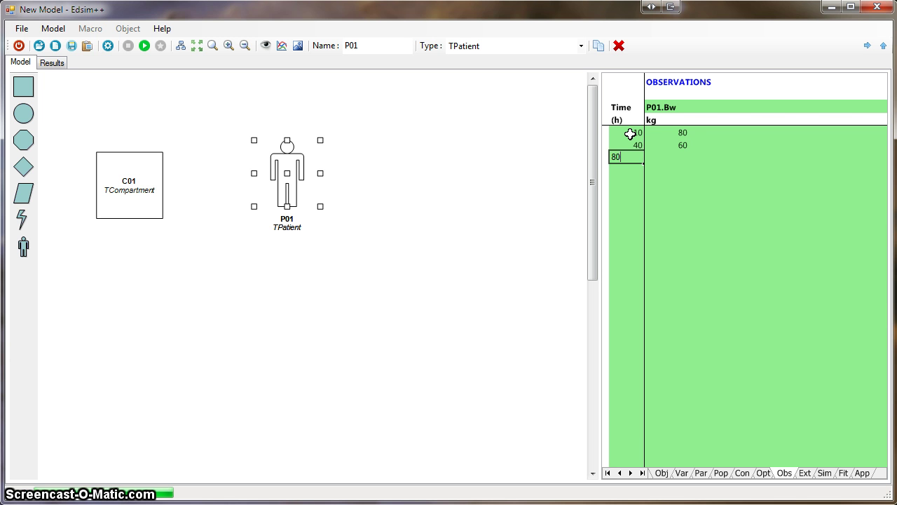
key(Right)
text(70)
key(Return)
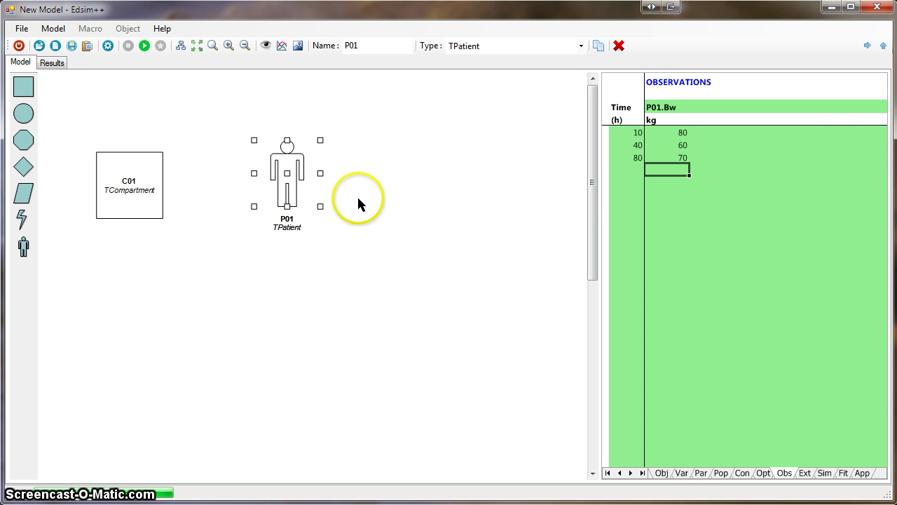
Step: Mark the variable P01.Bw as observed and run the simulation
click(683, 474)
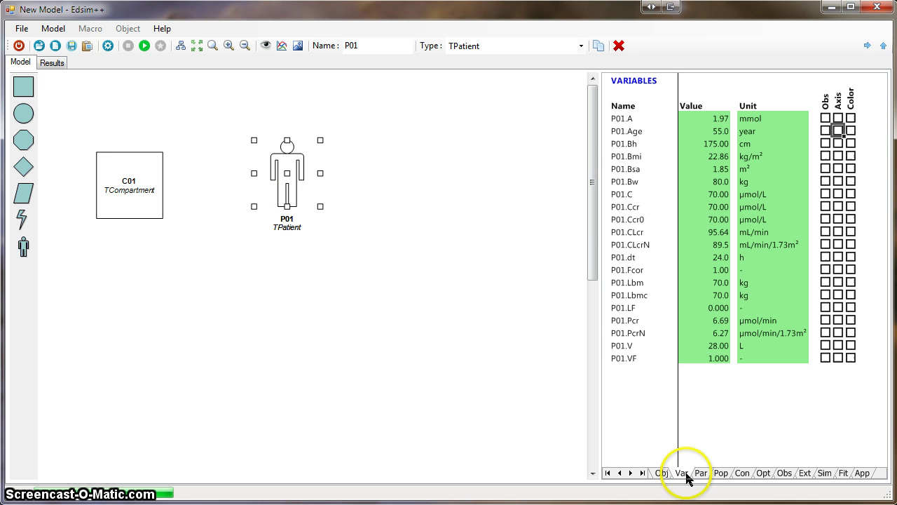
click(825, 181)
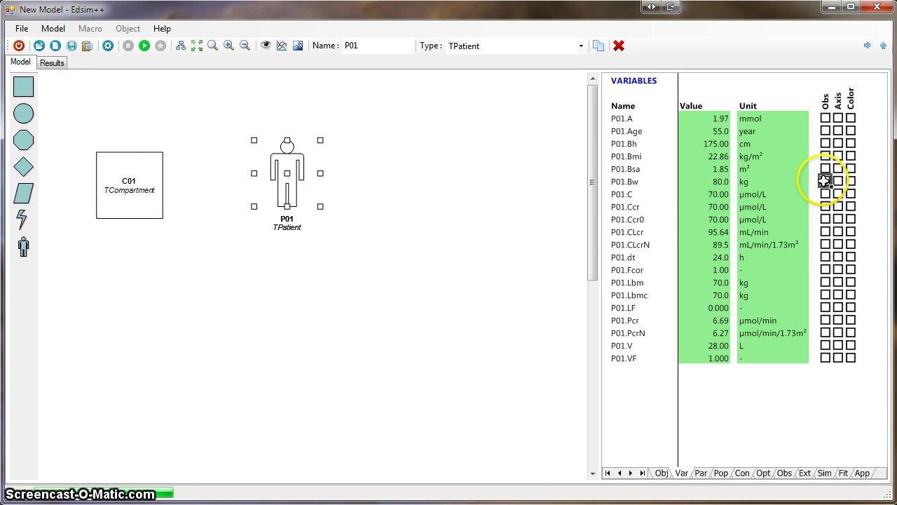
click(144, 45)
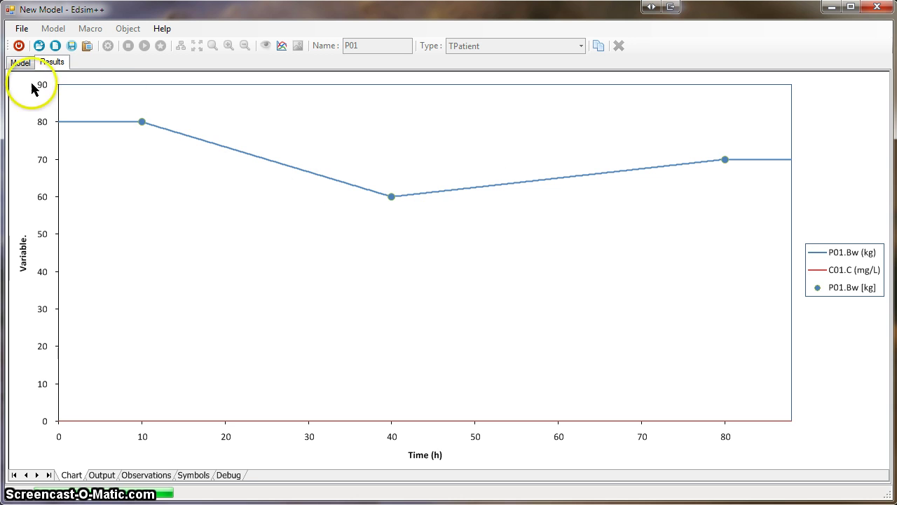
Step: Turn on X and Y grid lines for the plot and rerun the simulation
click(21, 62)
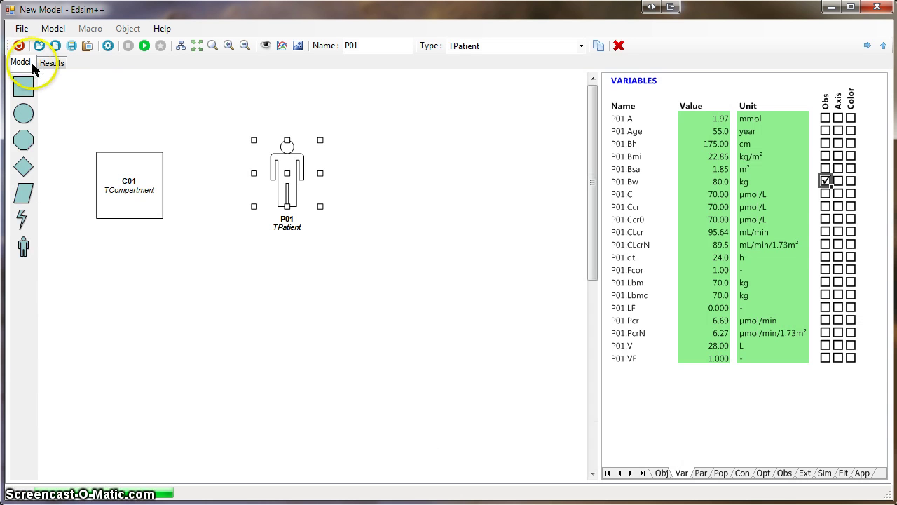
click(864, 473)
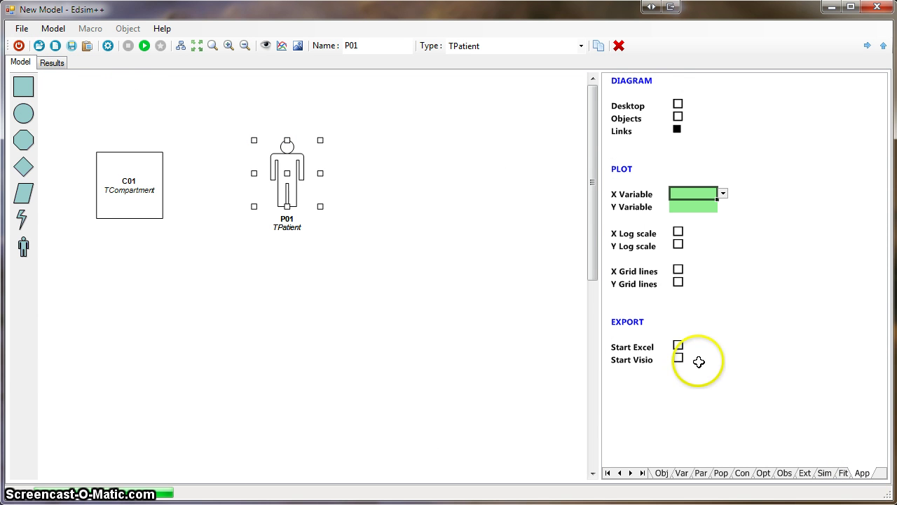
click(678, 272)
click(678, 283)
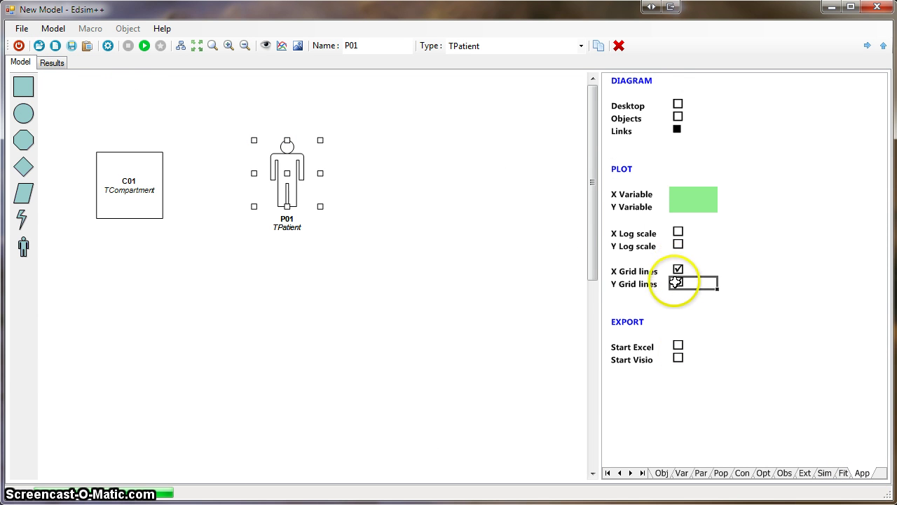
click(144, 45)
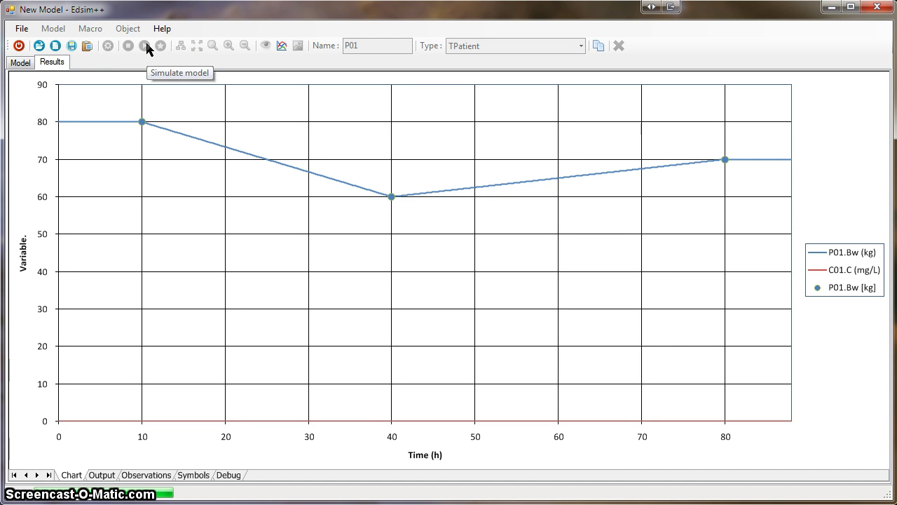
Step: Set P01.Bw as the scaler of compartment C01's volume parameter C01.V, widening the parameter table to reach the scaling settings
click(20, 63)
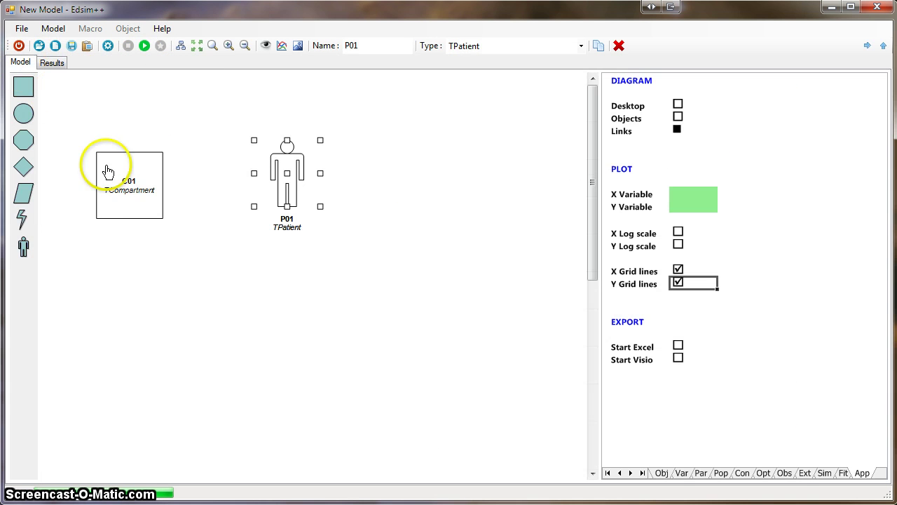
click(126, 200)
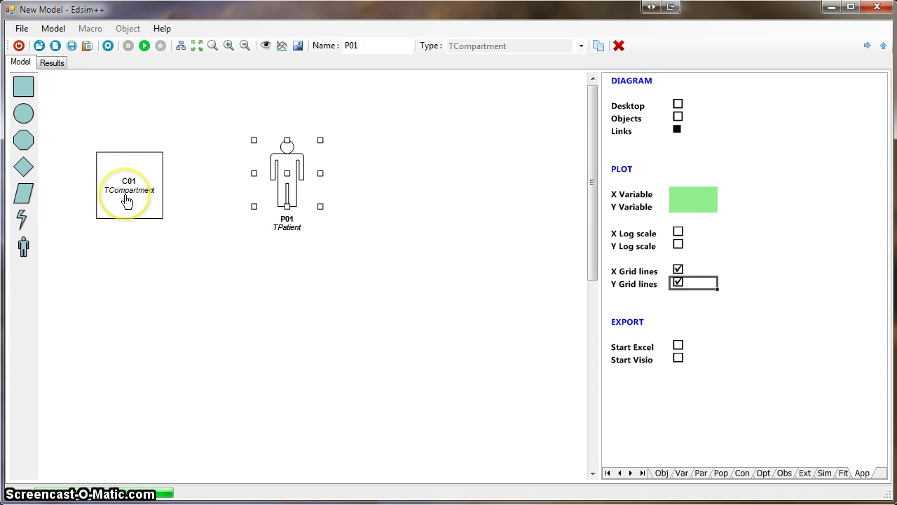
click(705, 476)
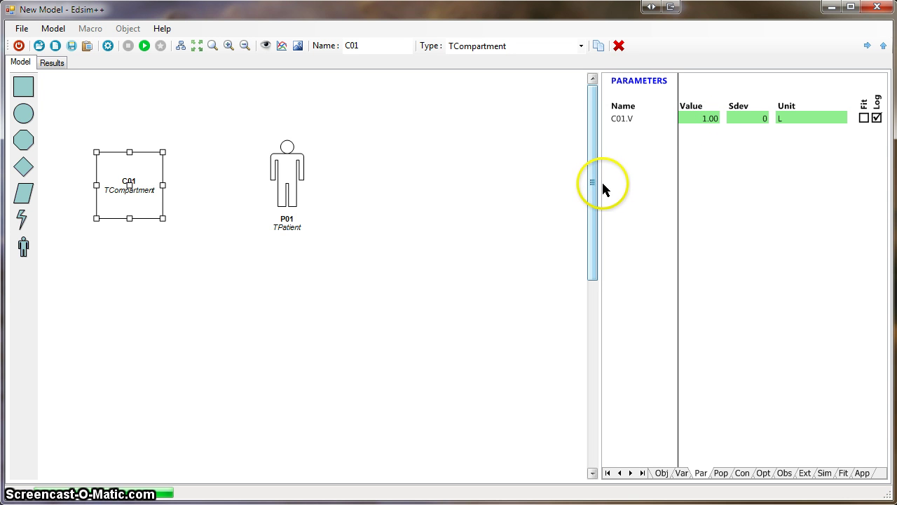
drag(600, 182, 333, 187)
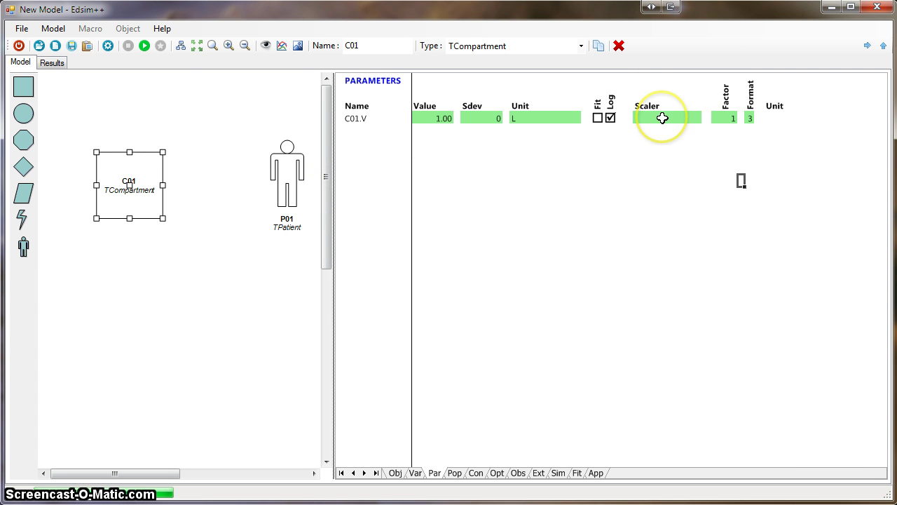
click(662, 117)
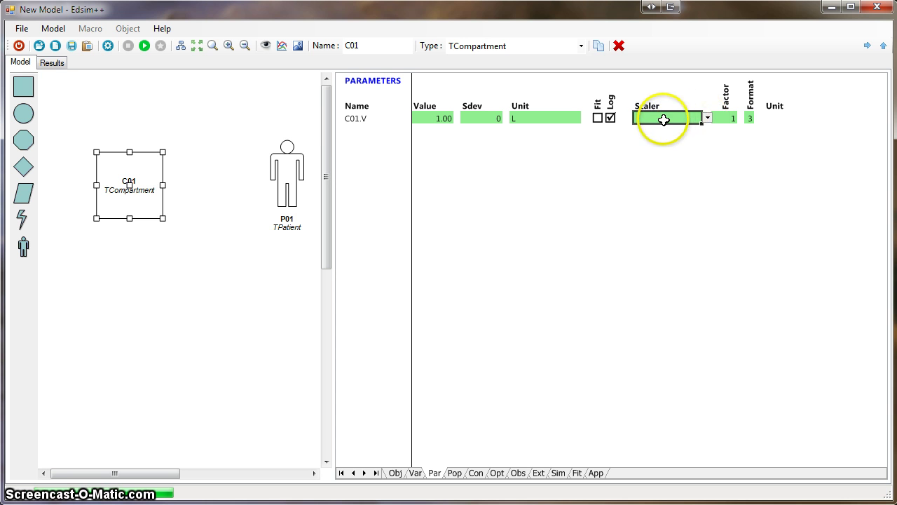
click(708, 118)
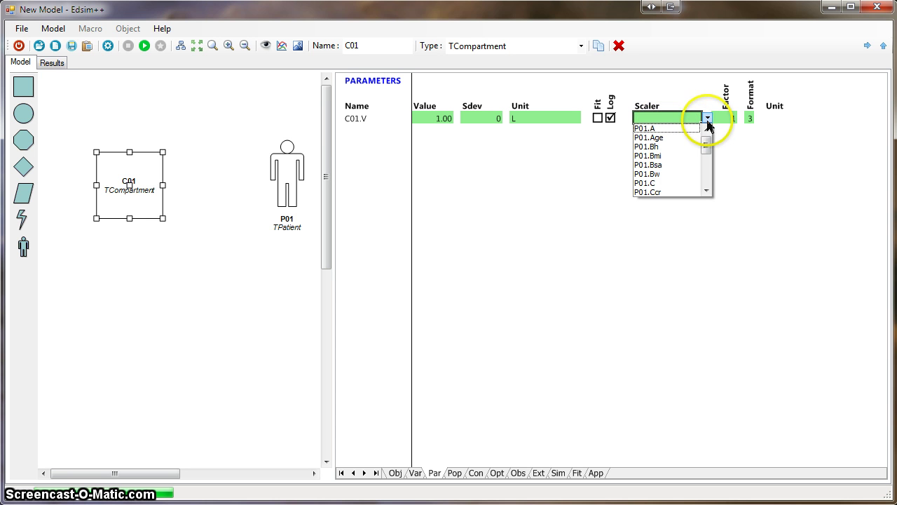
click(661, 173)
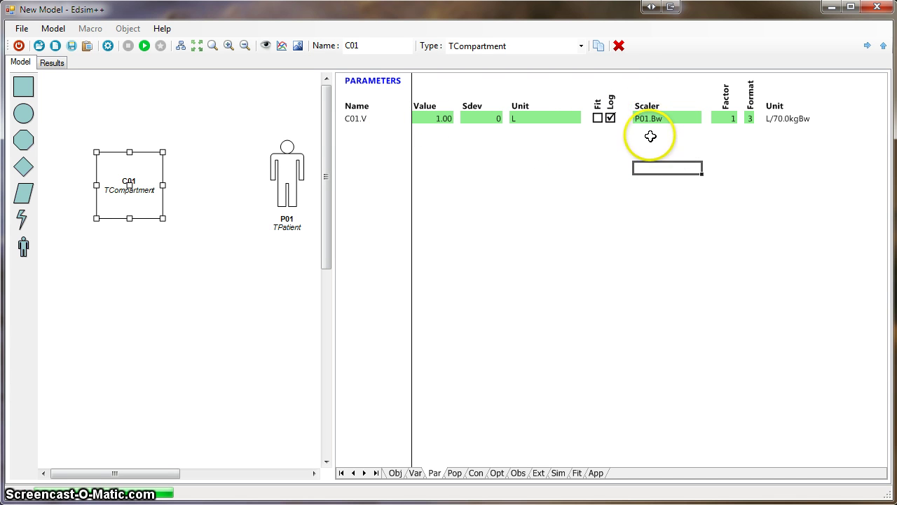
Step: Set the scaling format of parameter C01.V to 2
click(749, 119)
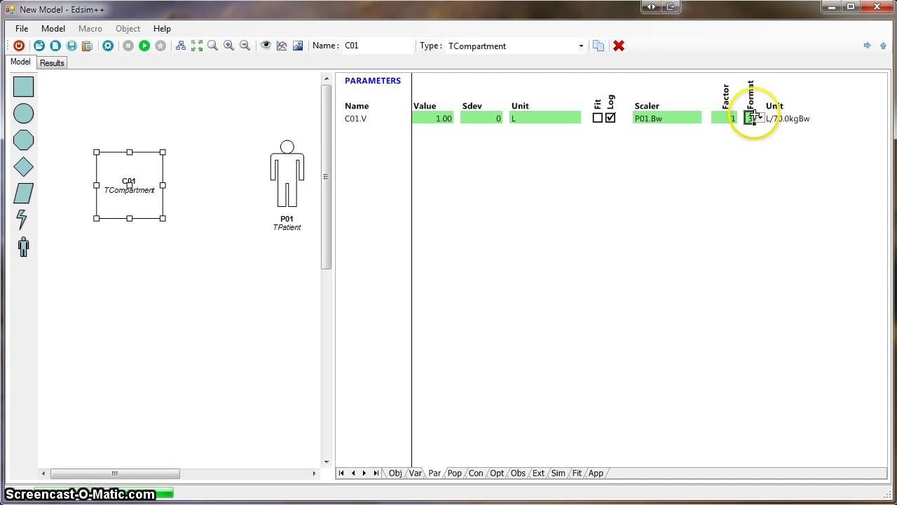
click(759, 119)
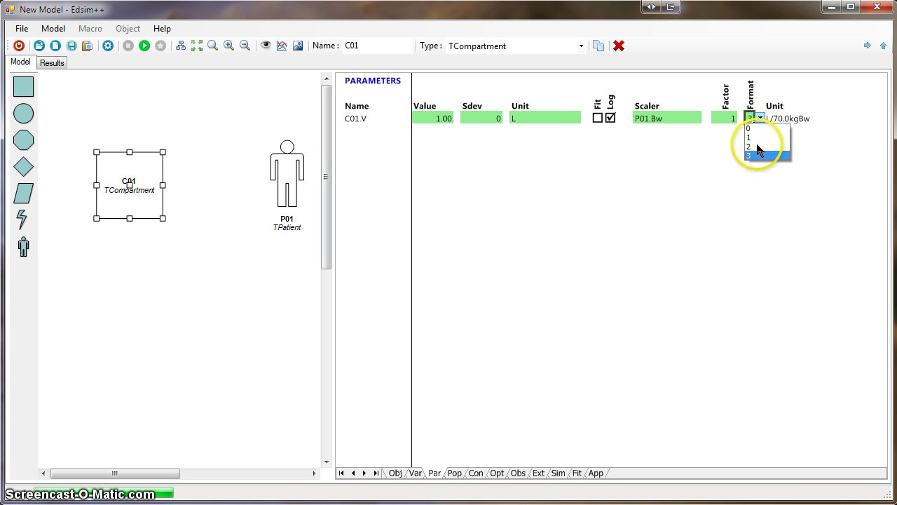
click(758, 148)
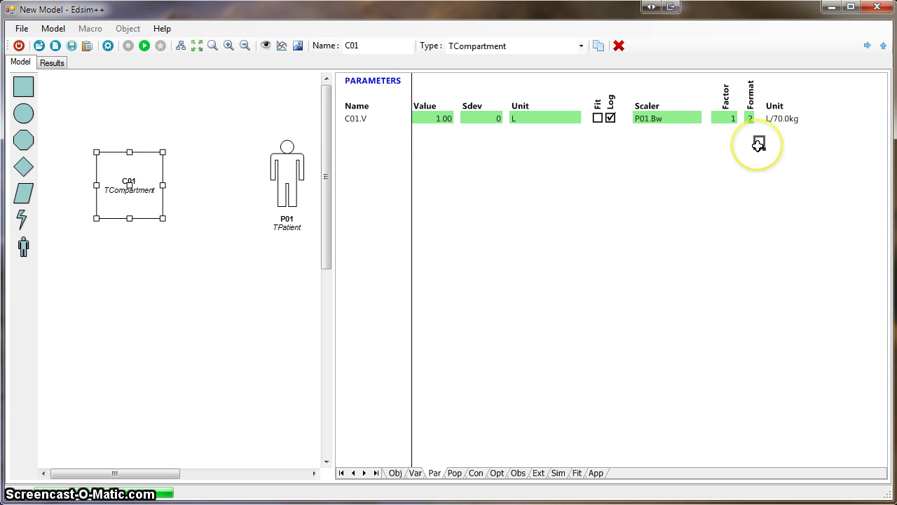
Step: Run the simulation with compartment C01's volume scaled by the patient's body weight
click(441, 120)
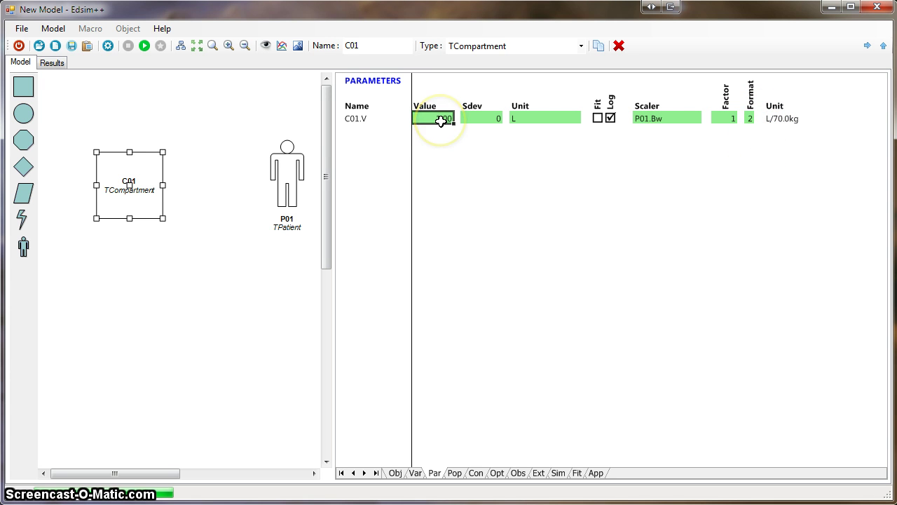
click(440, 119)
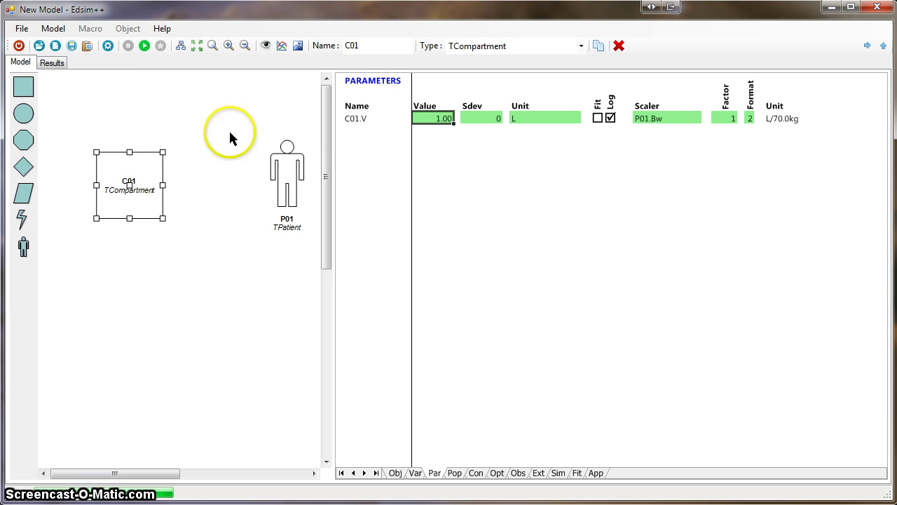
click(145, 46)
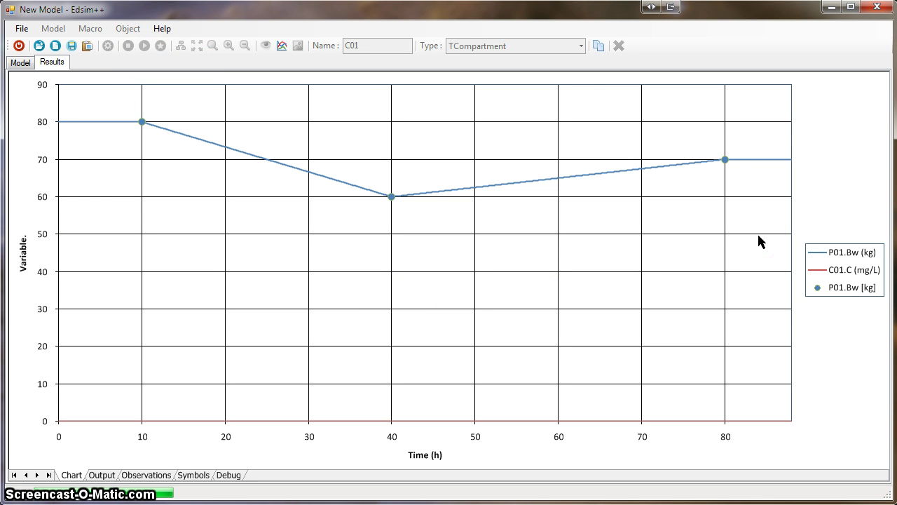
Step: Set the initial value of variable C01.A to 1 mg
click(21, 63)
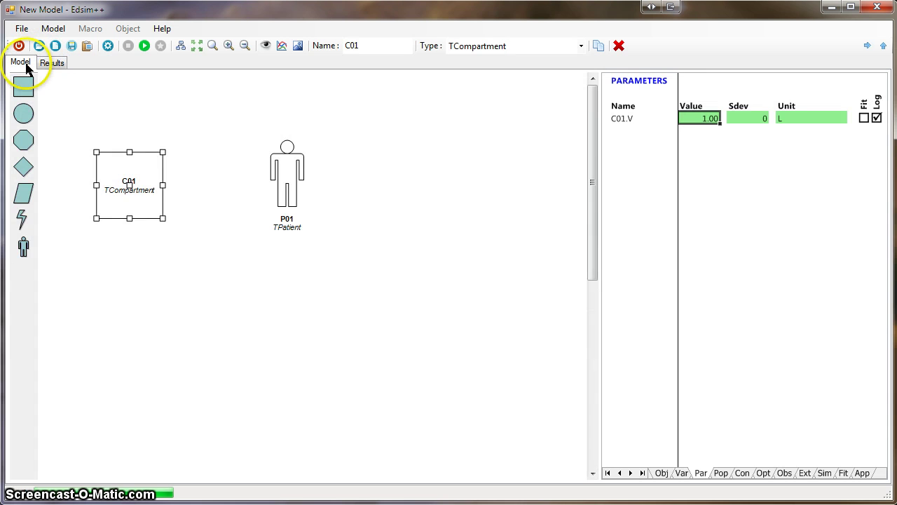
click(138, 213)
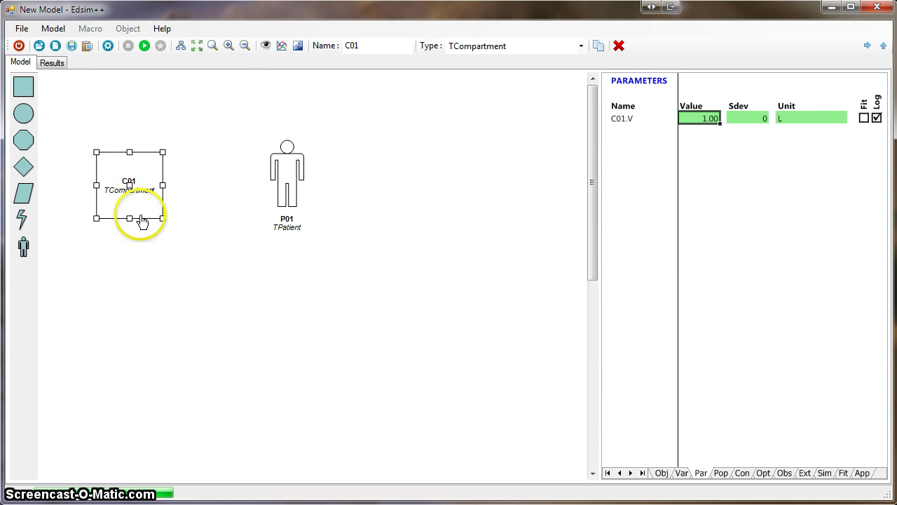
click(680, 473)
click(695, 198)
click(706, 119)
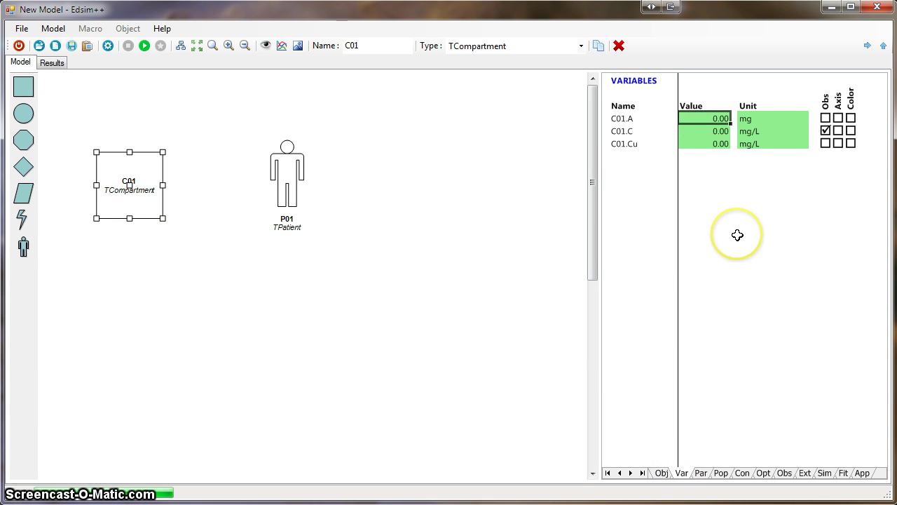
text(1)
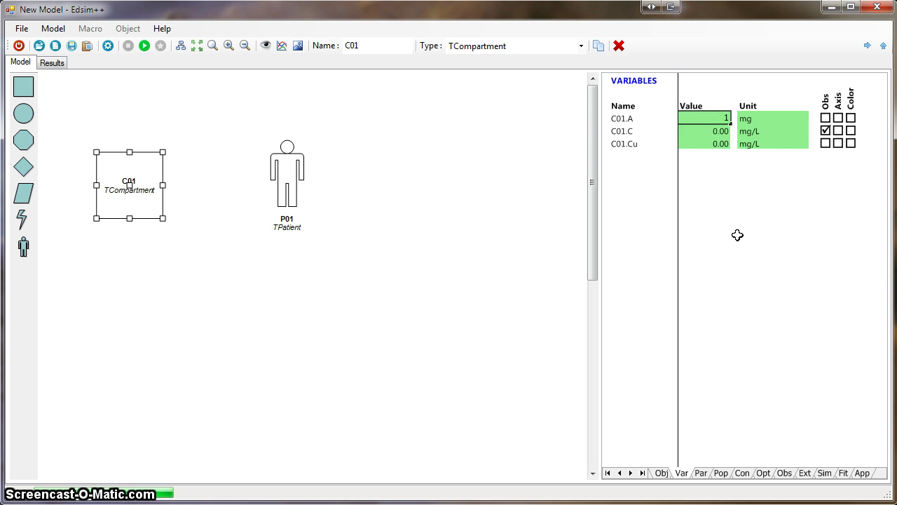
Step: Plot the observed variable C01.C on the secondary axis and rerun the simulation
click(826, 131)
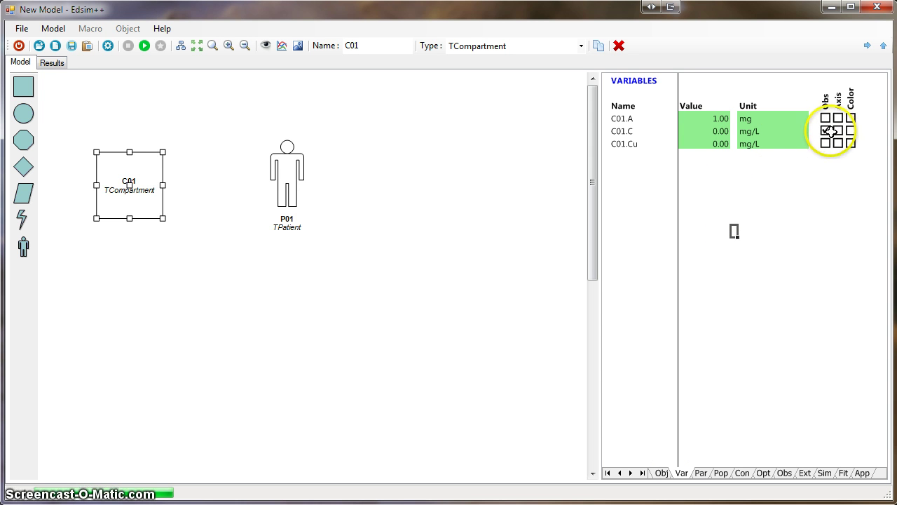
click(828, 131)
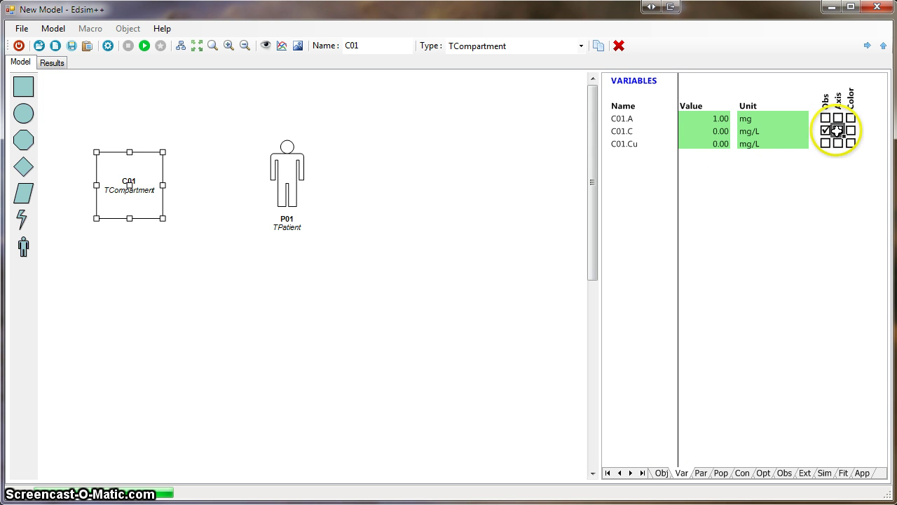
click(837, 130)
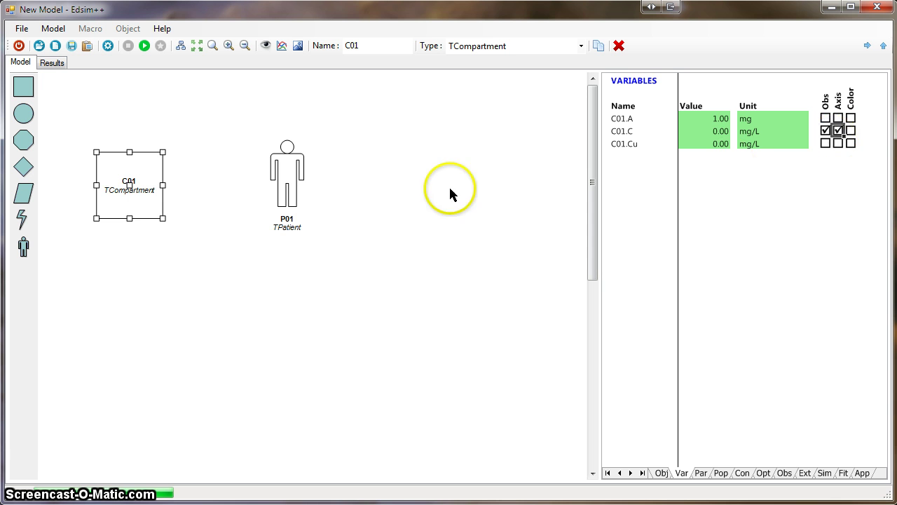
click(145, 46)
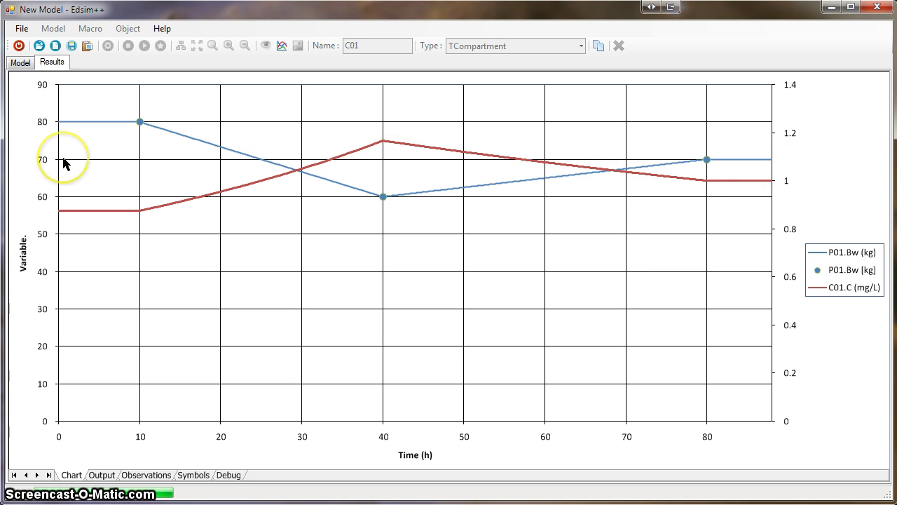
Step: Stop observing the concentration variable C01.C in the compartment's variables
click(773, 192)
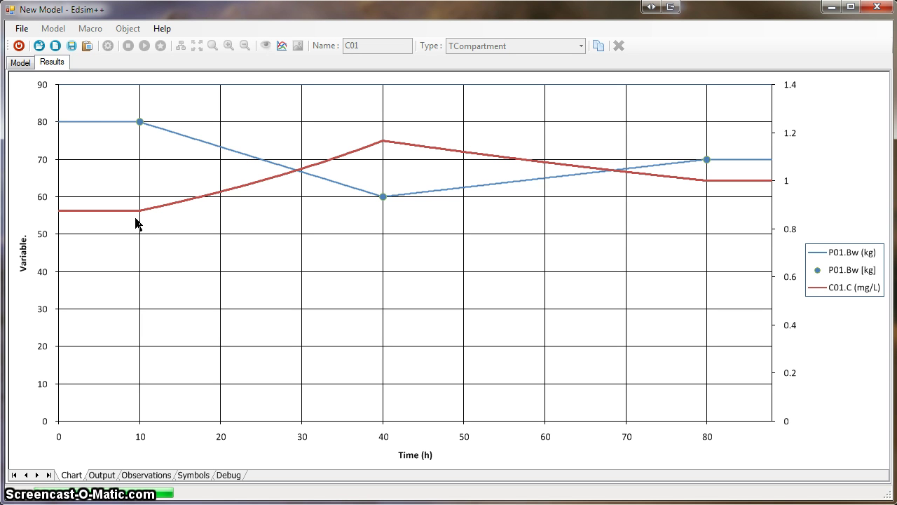
click(21, 64)
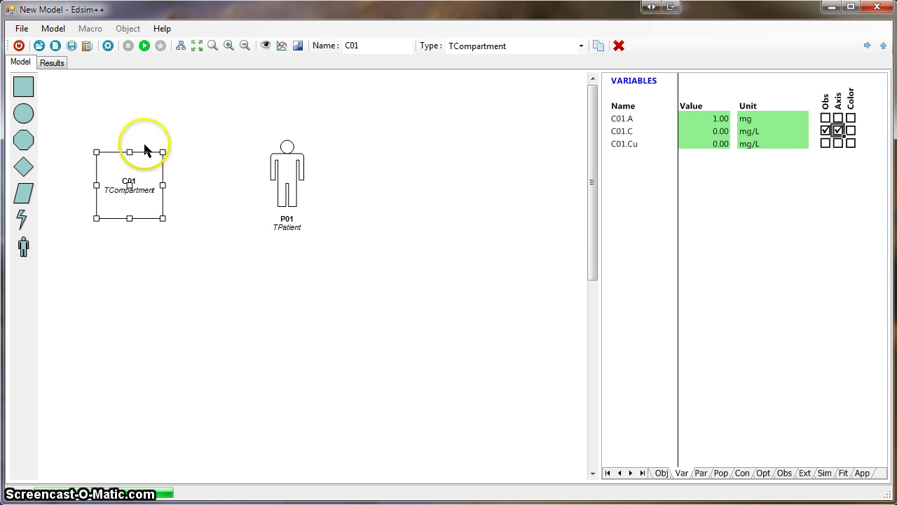
click(826, 131)
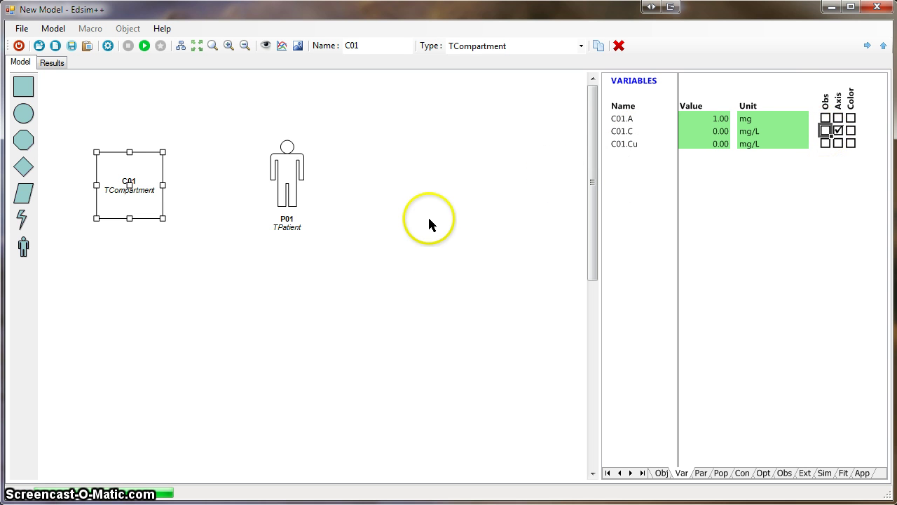
Step: Add a TMonitor object below compartment C01 and draw a connection from C01 to it
drag(23, 193, 124, 334)
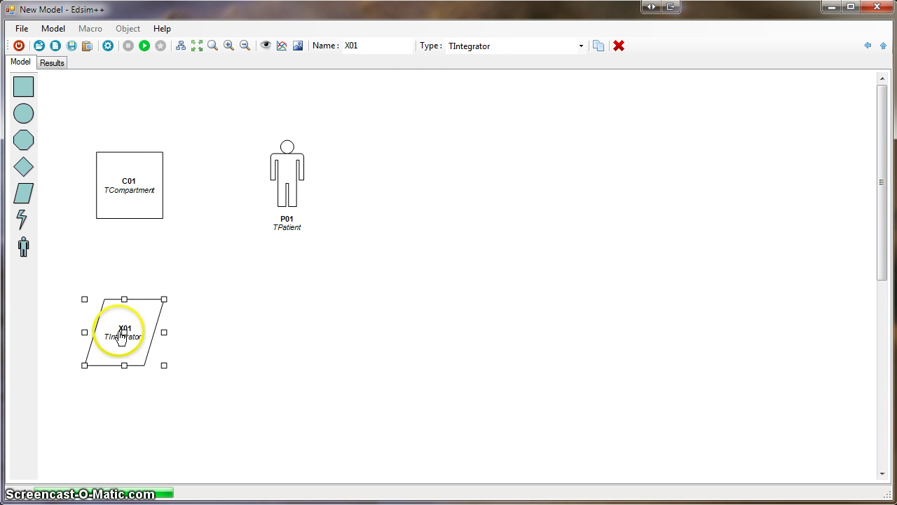
click(447, 45)
click(467, 104)
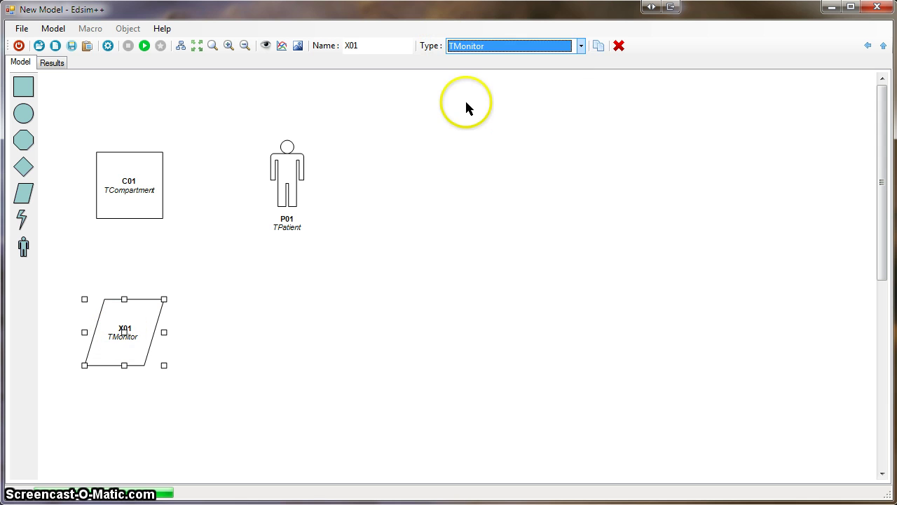
drag(139, 205, 130, 327)
click(130, 328)
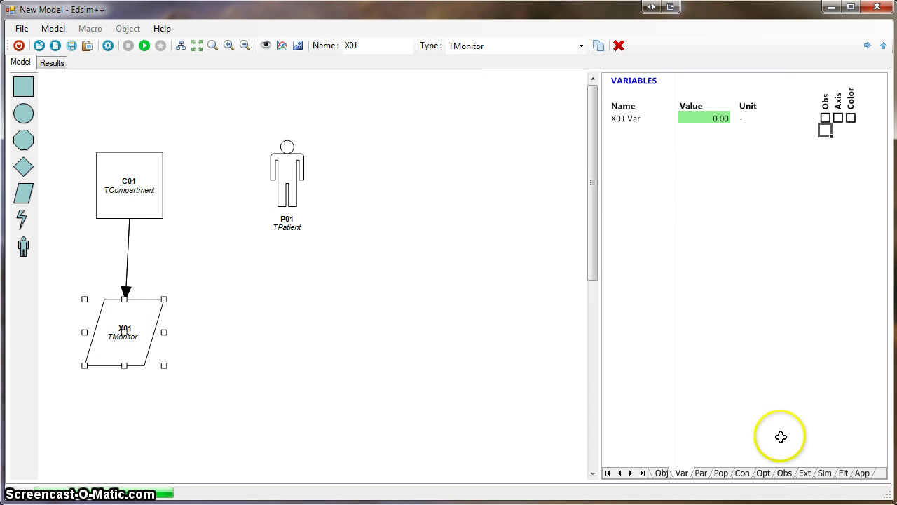
Step: Set the external name of the monitor's X01.M to V
click(805, 473)
click(695, 117)
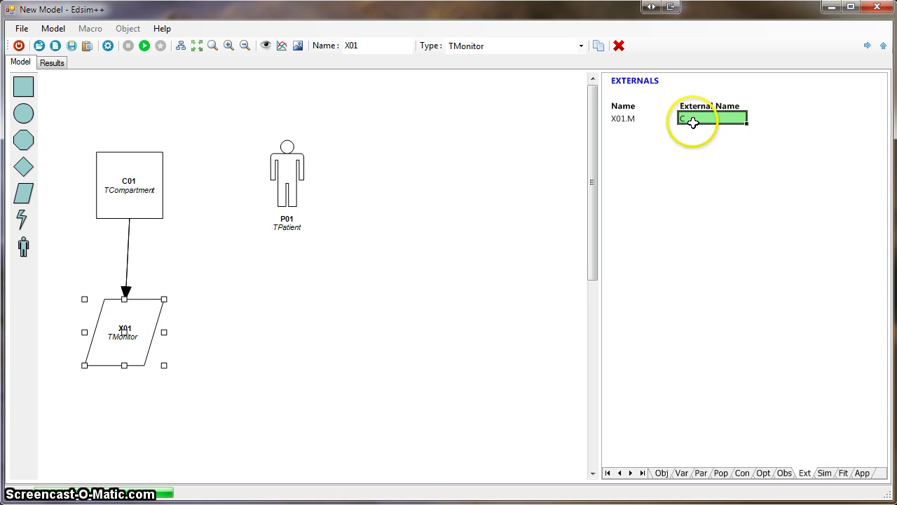
text(C)
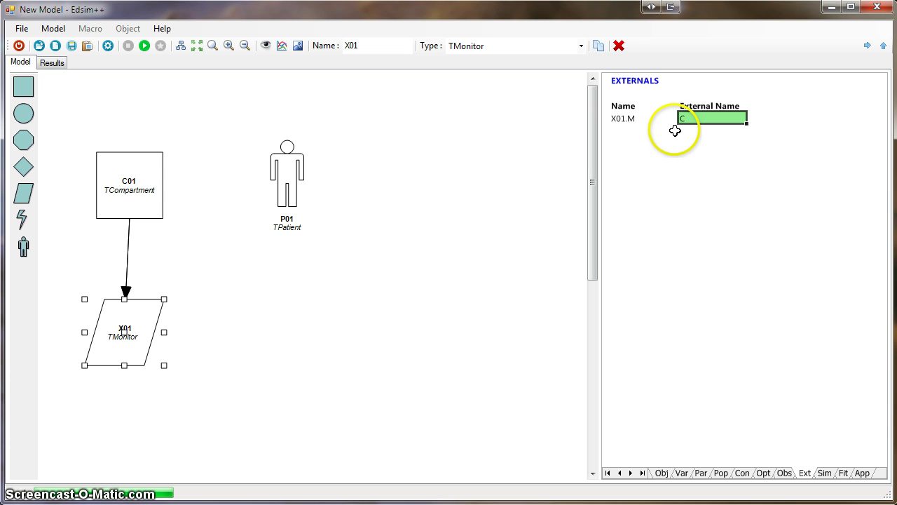
click(678, 134)
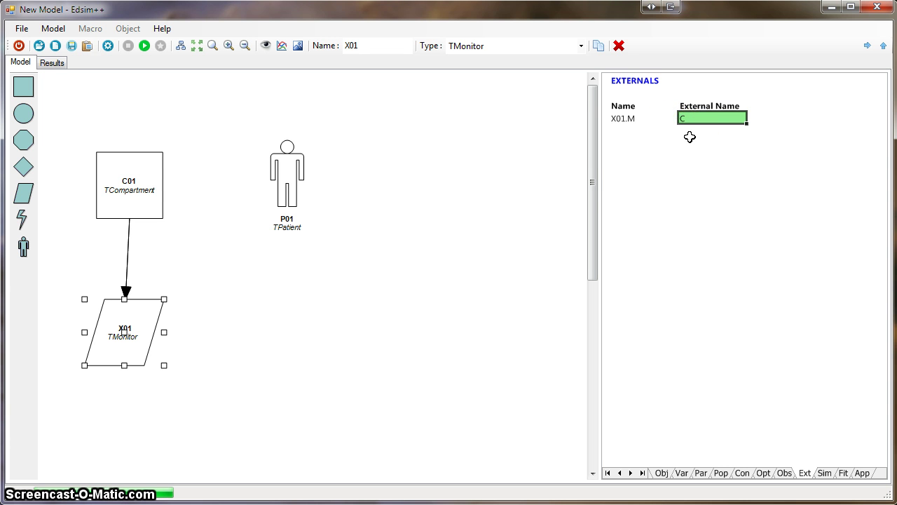
text(V)
key(Return)
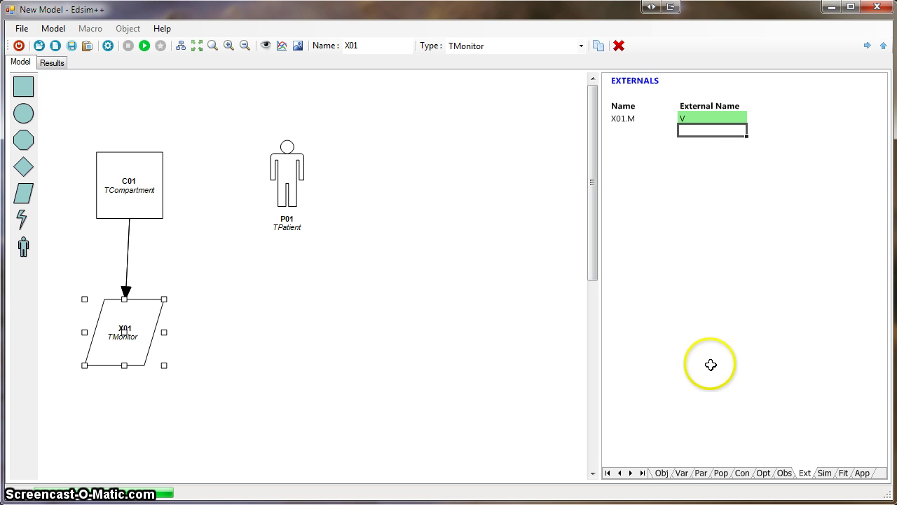
Step: Mark X01.Var as observed on the secondary axis and run the simulation to compare it with body weight
click(680, 473)
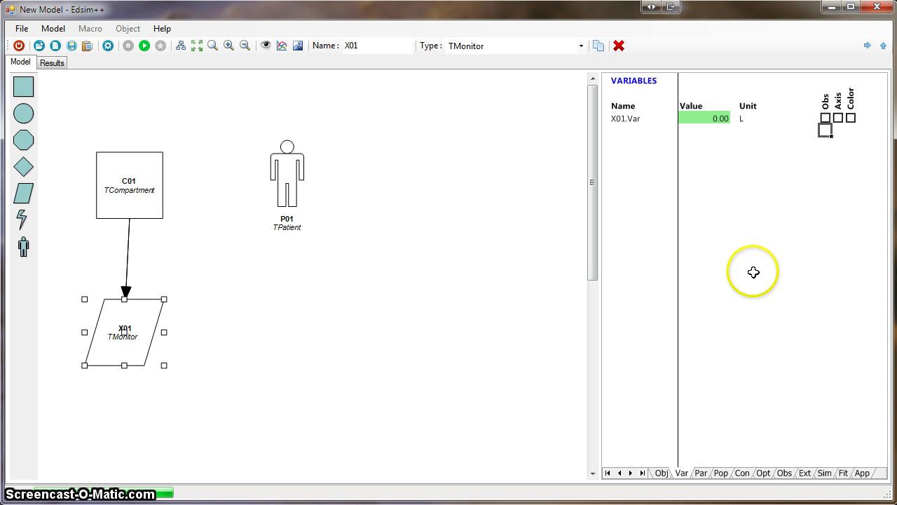
click(826, 117)
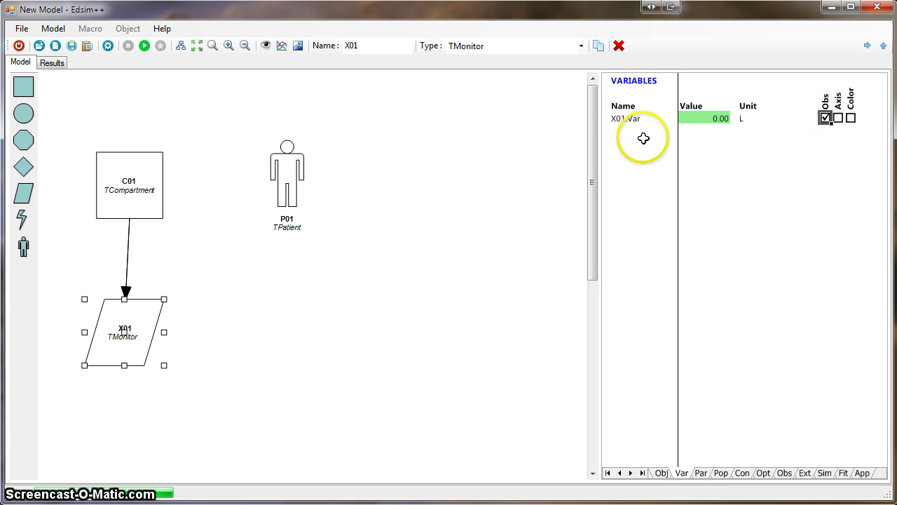
click(839, 117)
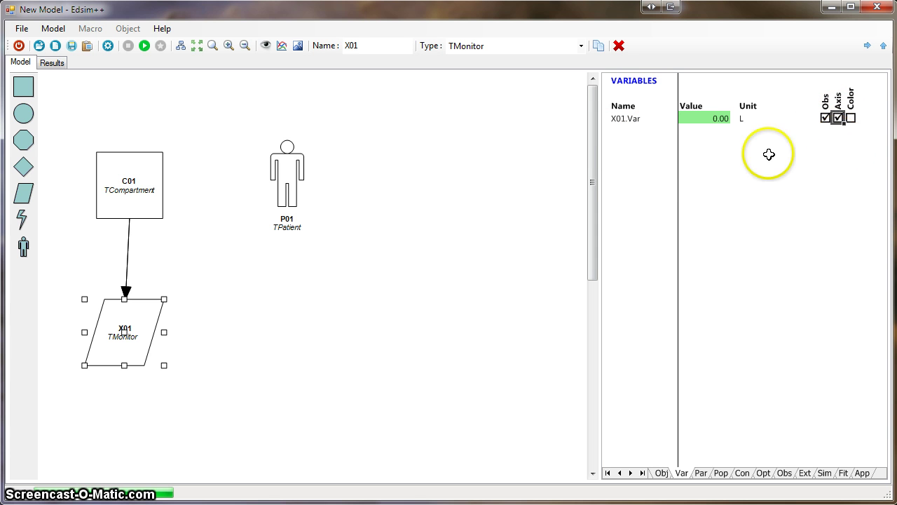
click(144, 45)
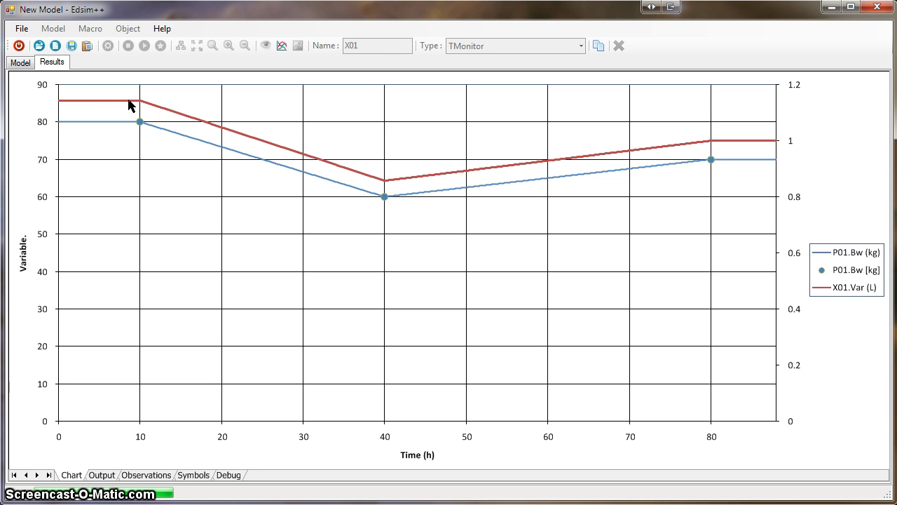
click(15, 64)
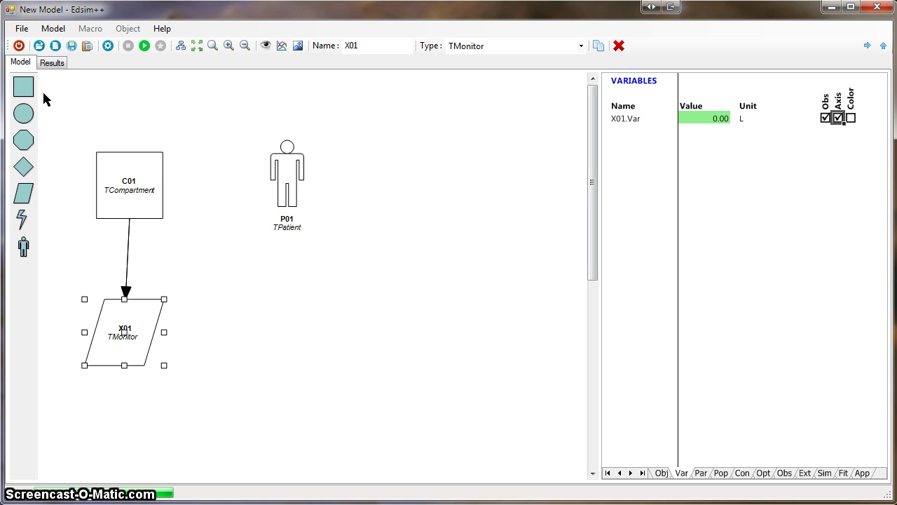
click(271, 410)
click(881, 211)
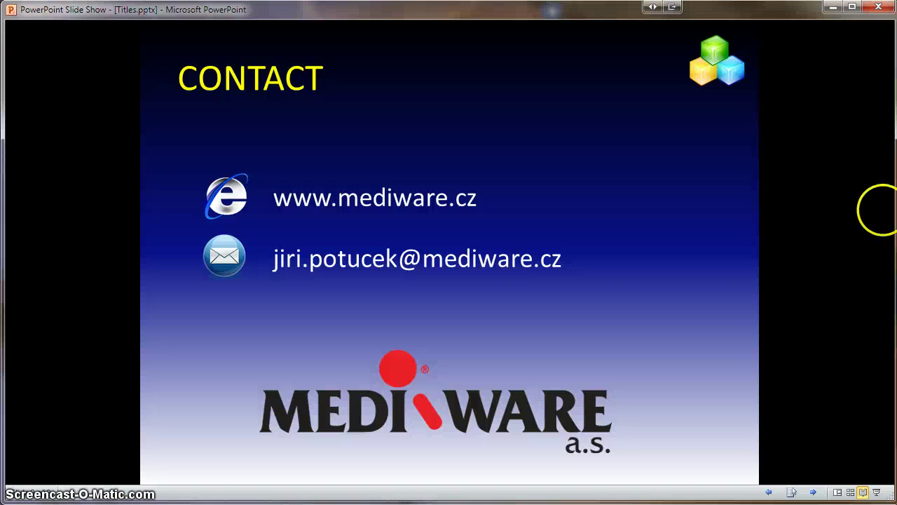